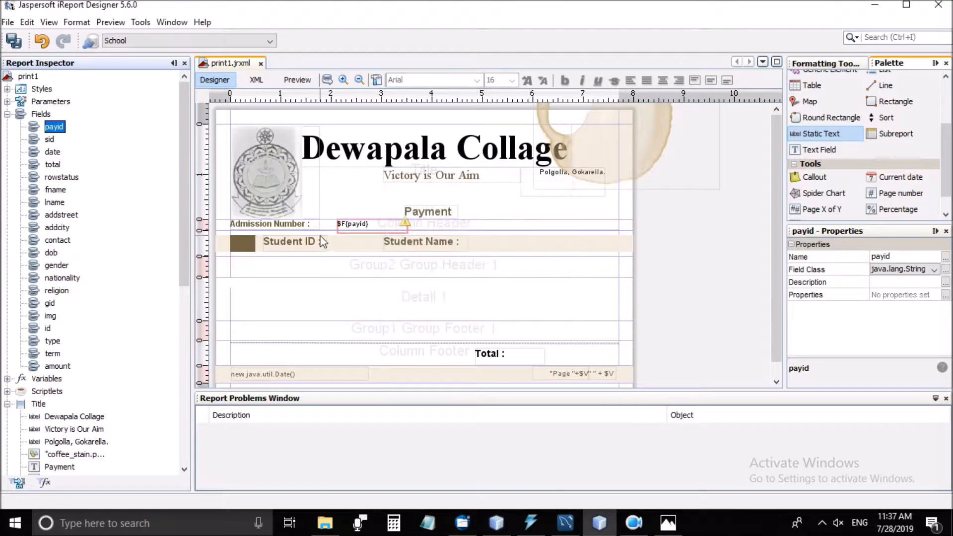
- Move the $F{payid} field next to the Admission Number label at Left 128 and stretch the Column Header band to fit it
{"action": "left_click", "coordinate": [364, 226]}
{"action": "left_click_drag", "start_coordinate": [363, 224], "coordinate": [335, 226]}
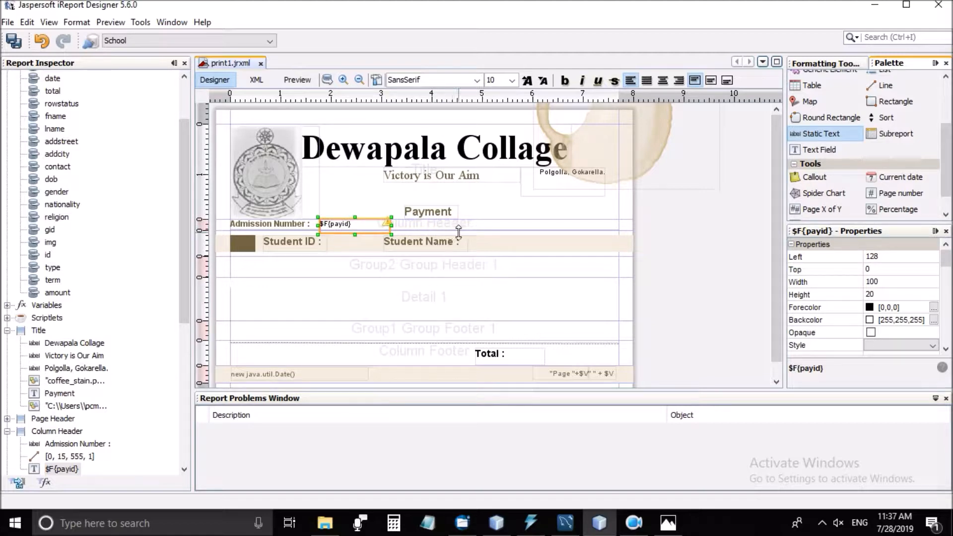
{"action": "left_click_drag", "start_coordinate": [483, 231], "coordinate": [483, 235]}
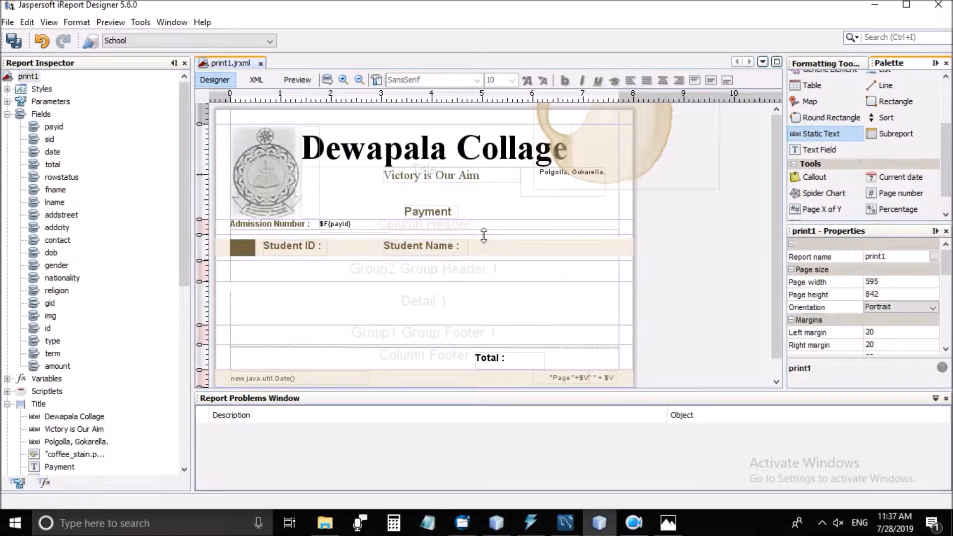
{"action": "left_click", "coordinate": [349, 227]}
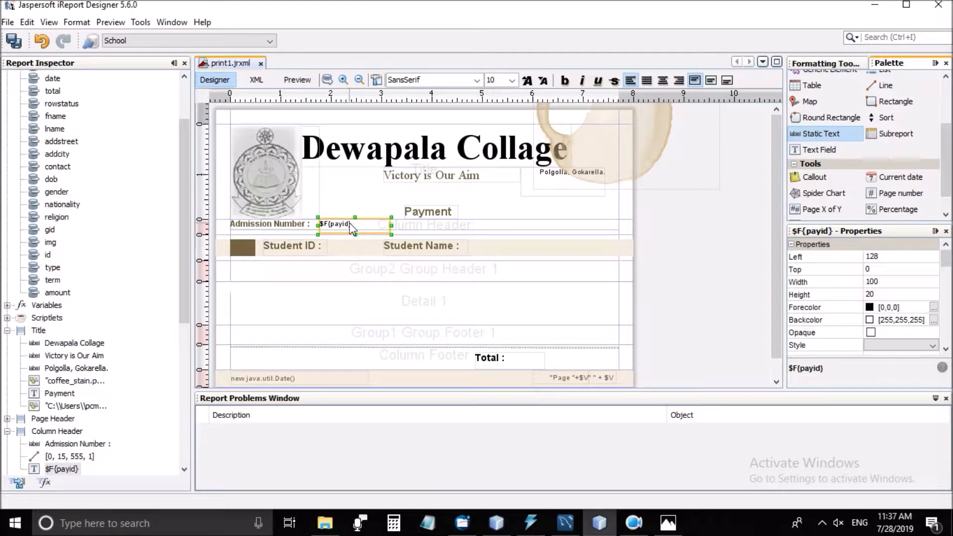
- Move the horizontal line in the Column Header down to Top 20, along the band's lower edge
{"action": "left_click", "coordinate": [451, 238]}
{"action": "left_click_drag", "start_coordinate": [635, 224], "coordinate": [559, 241]}
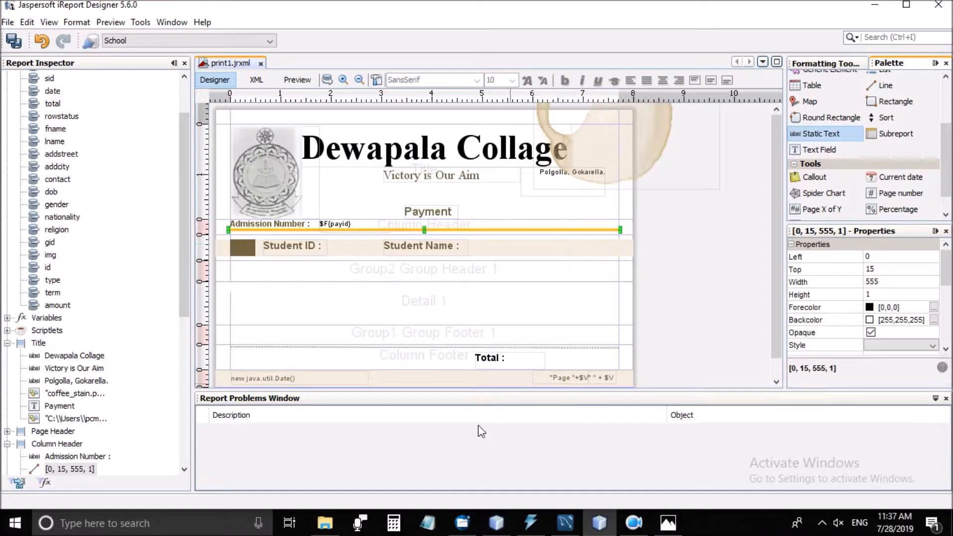
{"action": "key", "text": "Down"}
{"action": "key", "text": "Down"}
{"action": "key", "text": "Down"}
{"action": "key", "text": "Down"}
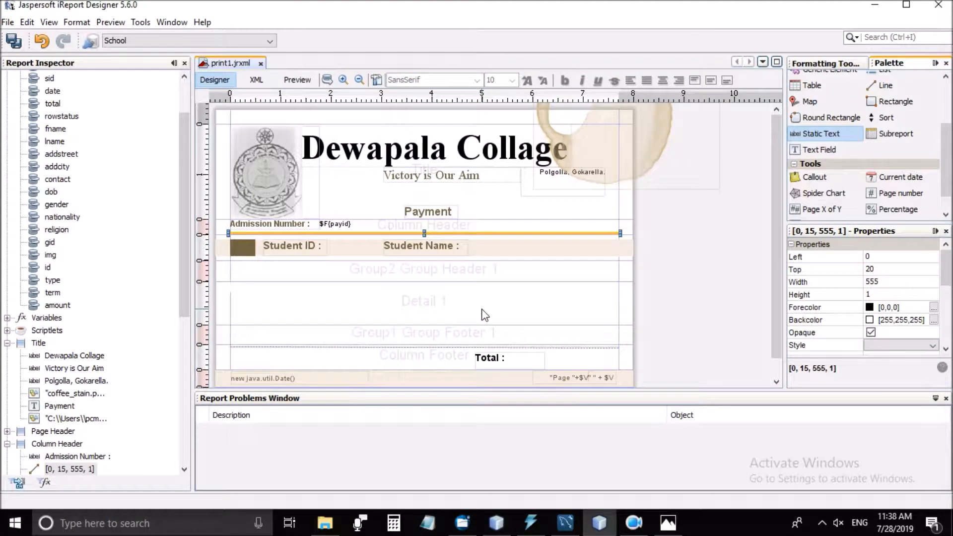
{"action": "left_click", "coordinate": [684, 234]}
- Make the $F{payid} field bold with font size 11
{"action": "left_click", "coordinate": [345, 226]}
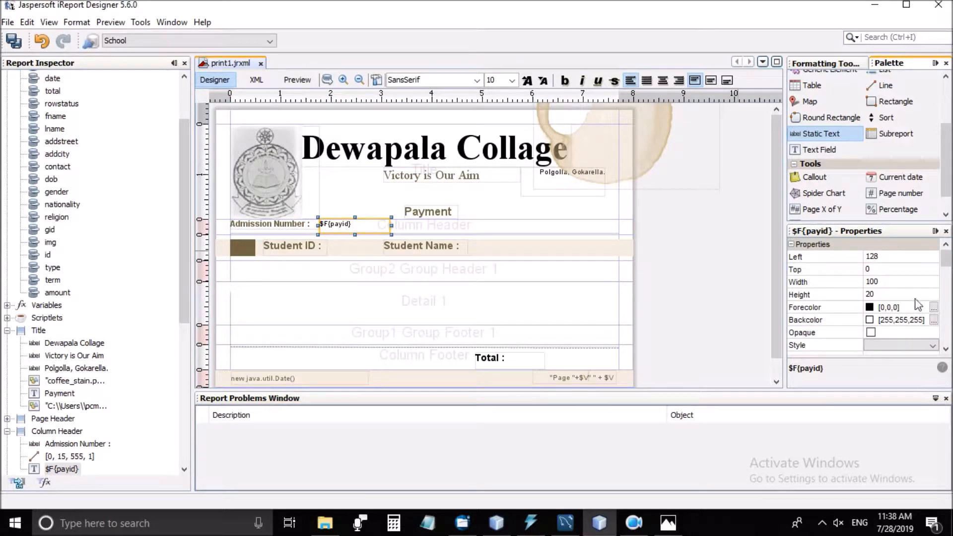
{"action": "left_click_drag", "start_coordinate": [944, 262], "coordinate": [948, 309]}
{"action": "left_click", "coordinate": [870, 287]}
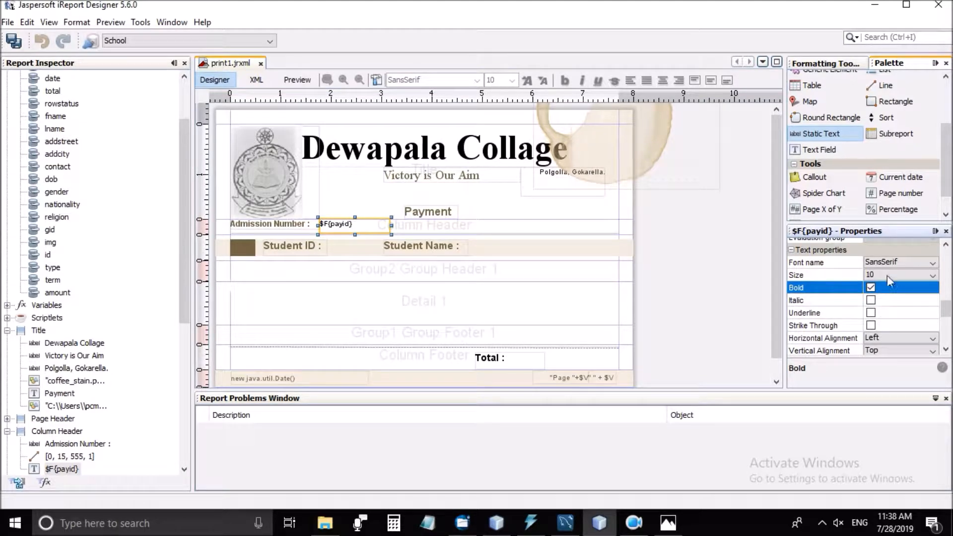
{"action": "left_click", "coordinate": [887, 275]}
{"action": "left_click", "coordinate": [933, 275]}
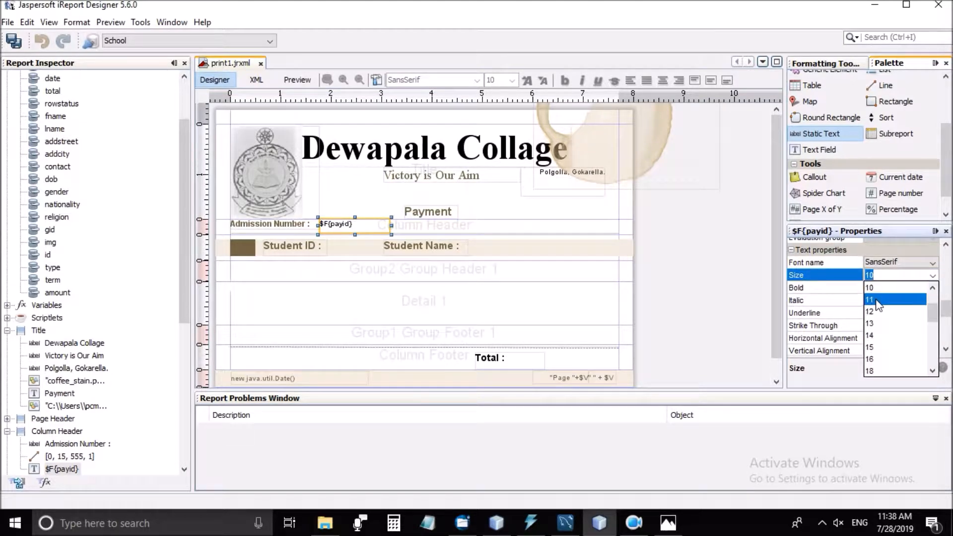
{"action": "left_click", "coordinate": [873, 300]}
{"action": "left_click", "coordinate": [244, 230]}
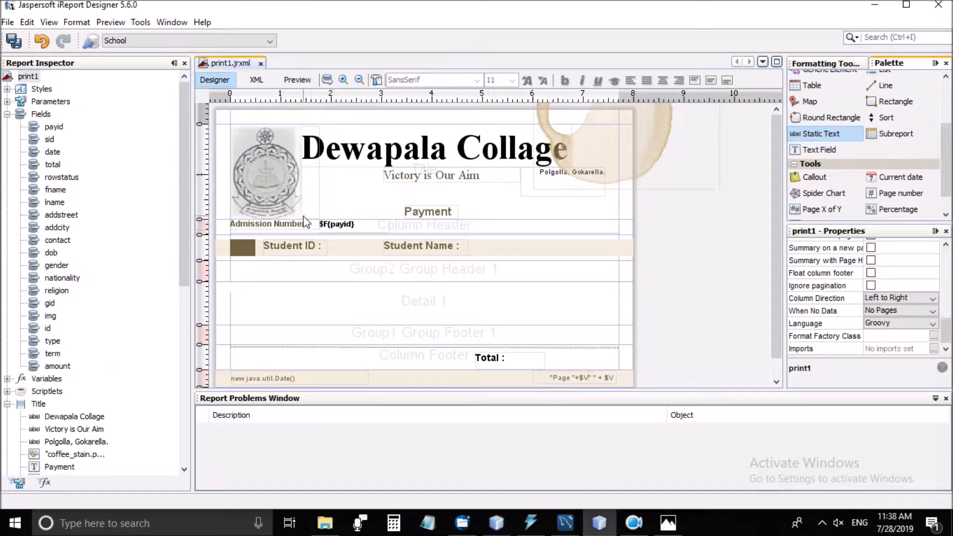
- Place the sid field value after the Student ID label at Left 160 and narrow it to end before the Student Name label
{"action": "left_click_drag", "start_coordinate": [49, 139], "coordinate": [340, 245]}
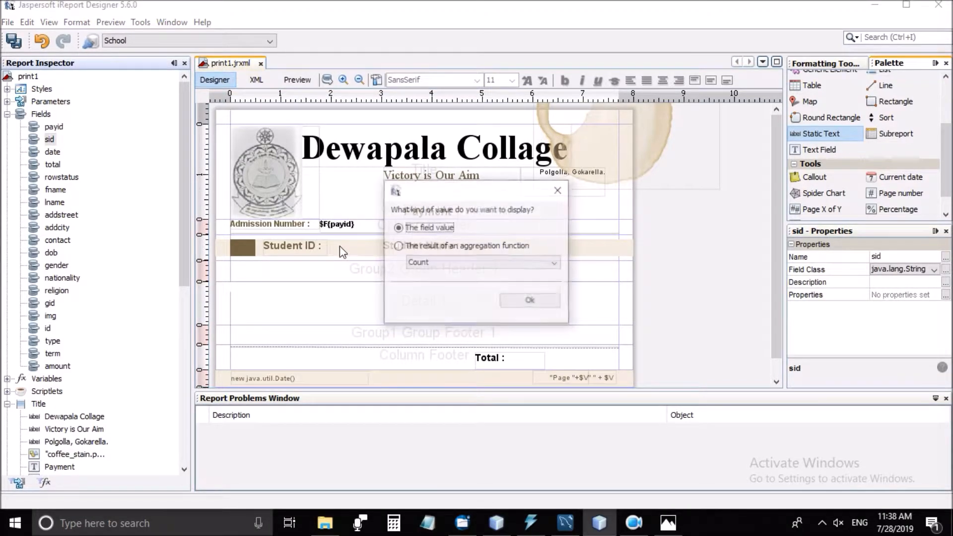
{"action": "left_click", "coordinate": [531, 301]}
{"action": "left_click", "coordinate": [366, 252]}
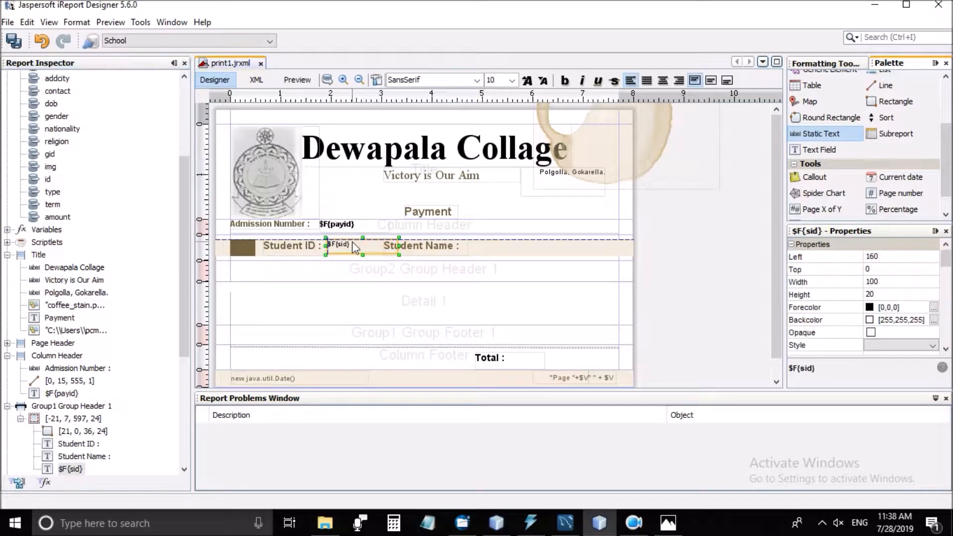
{"action": "left_click_drag", "start_coordinate": [399, 246], "coordinate": [373, 247]}
- Set the $F{sid} field to font size 14 and bold
{"action": "left_click_drag", "start_coordinate": [947, 258], "coordinate": [946, 308]}
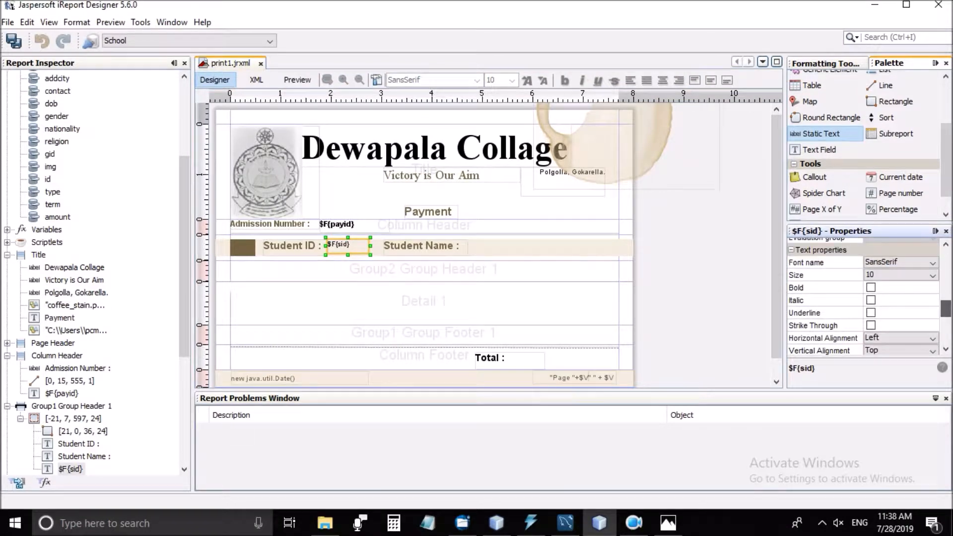
{"action": "left_click", "coordinate": [919, 278]}
{"action": "left_click", "coordinate": [928, 276]}
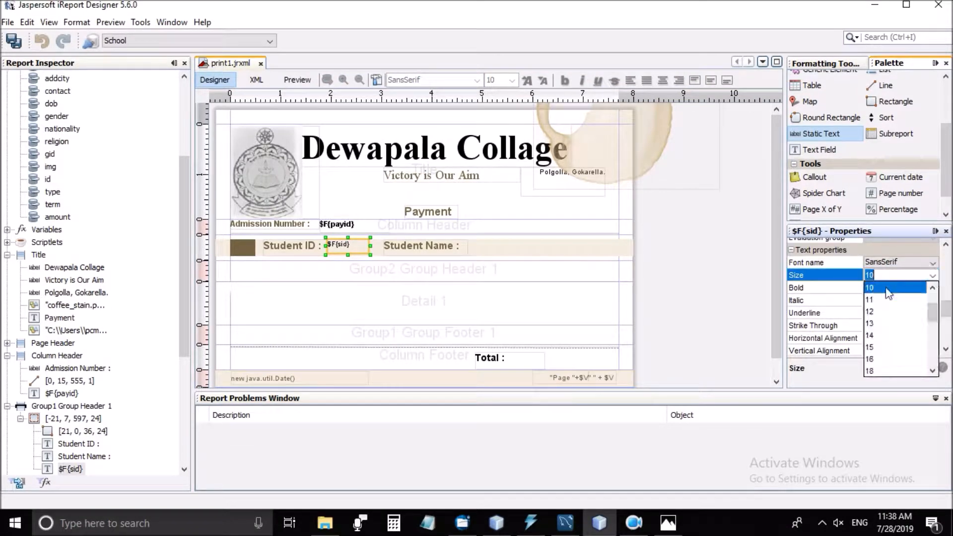
{"action": "left_click", "coordinate": [878, 336]}
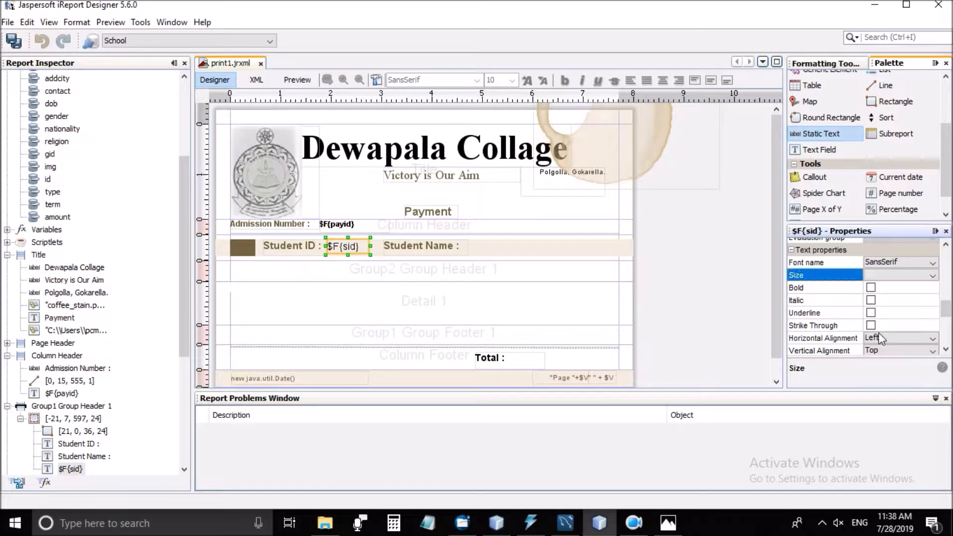
{"action": "left_click", "coordinate": [872, 288]}
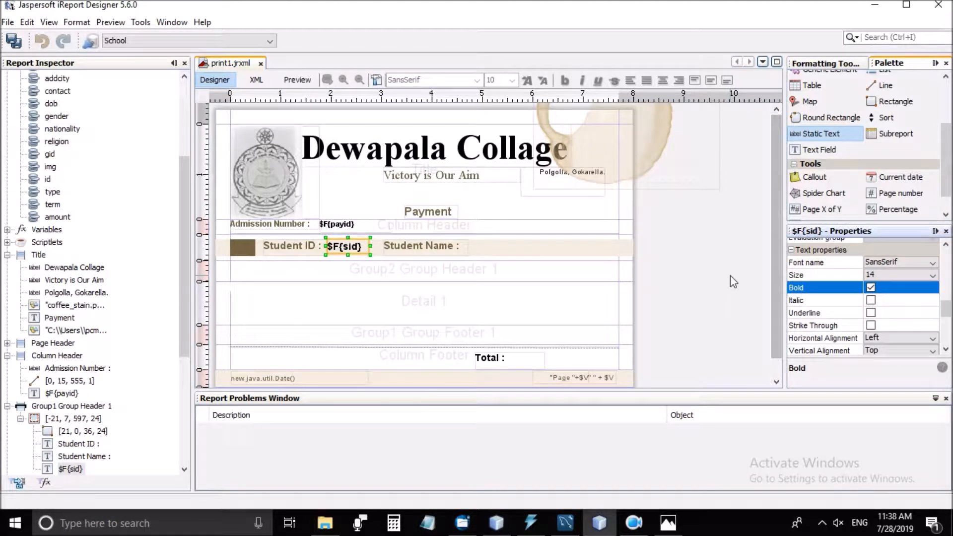
{"action": "left_click", "coordinate": [675, 269]}
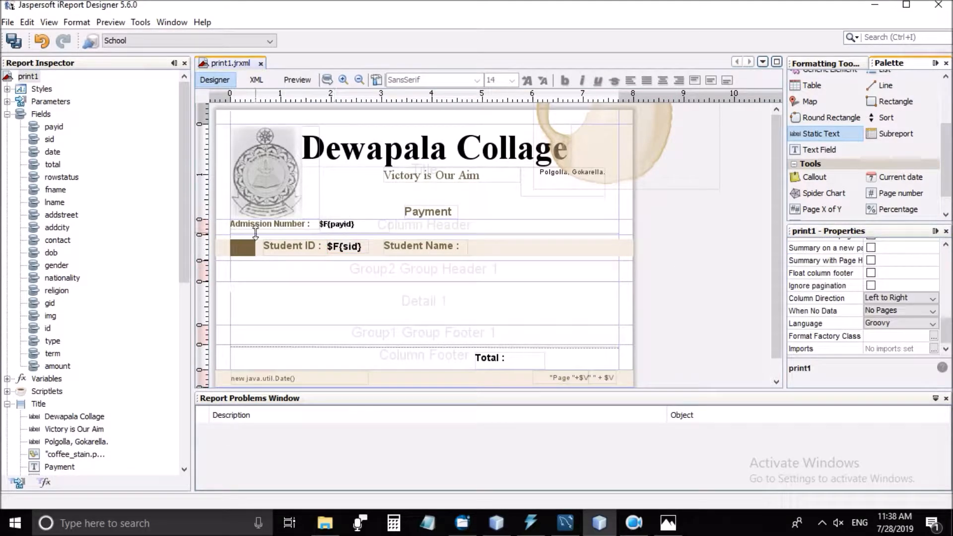
- Place the fname field value right after the Student Name label in Group1 Group Header, at Left 361
{"action": "left_click", "coordinate": [52, 191]}
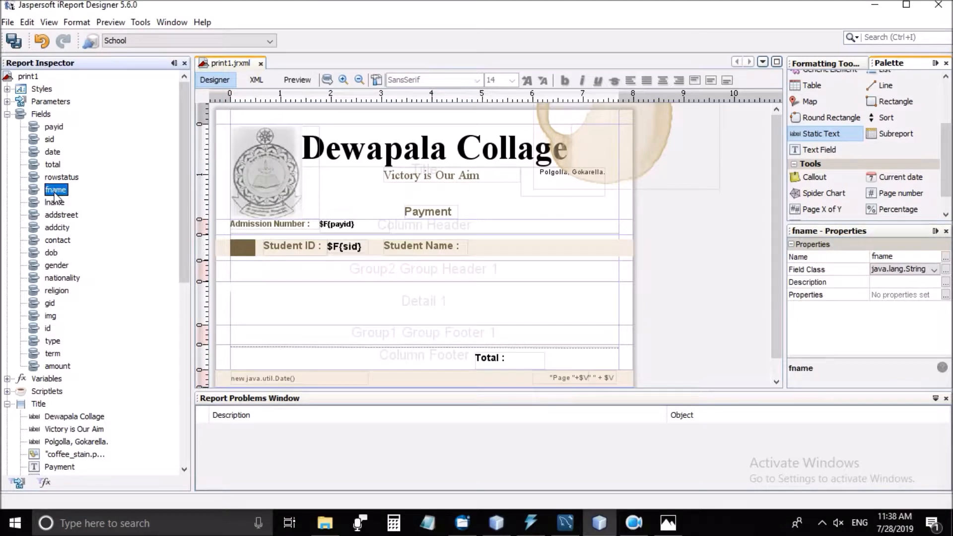
{"action": "left_click_drag", "start_coordinate": [52, 192], "coordinate": [394, 239]}
{"action": "mouse_move", "coordinate": [483, 248]}
{"action": "left_mouse_down"}
{"action": "mouse_move", "coordinate": [505, 259]}
{"action": "mouse_move", "coordinate": [497, 249]}
{"action": "left_mouse_up"}
{"action": "left_click", "coordinate": [527, 301]}
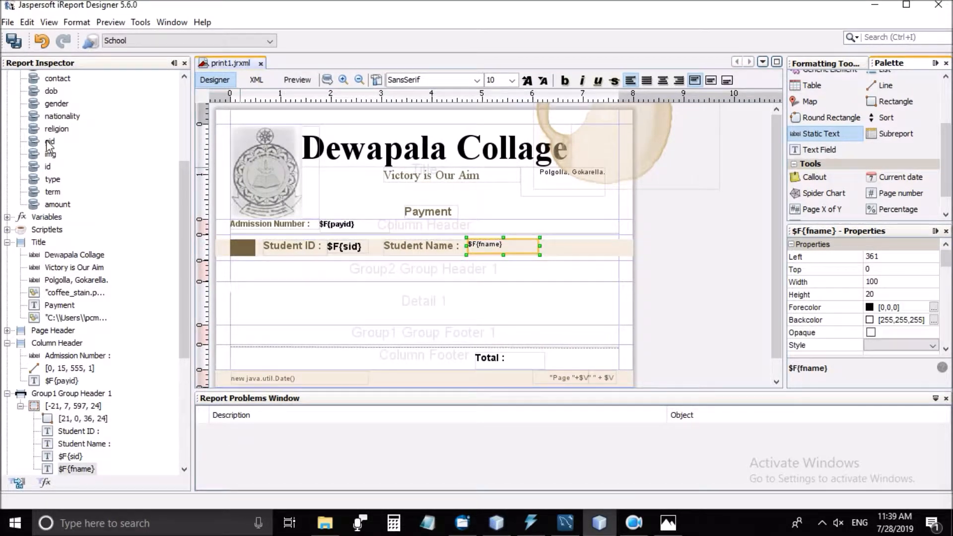
- Place the lname field value after $F{fname} in Group1 Group Header, at Left 476
{"action": "scroll", "coordinate": [66, 156], "scroll_direction": "up", "scroll_amount": 4}
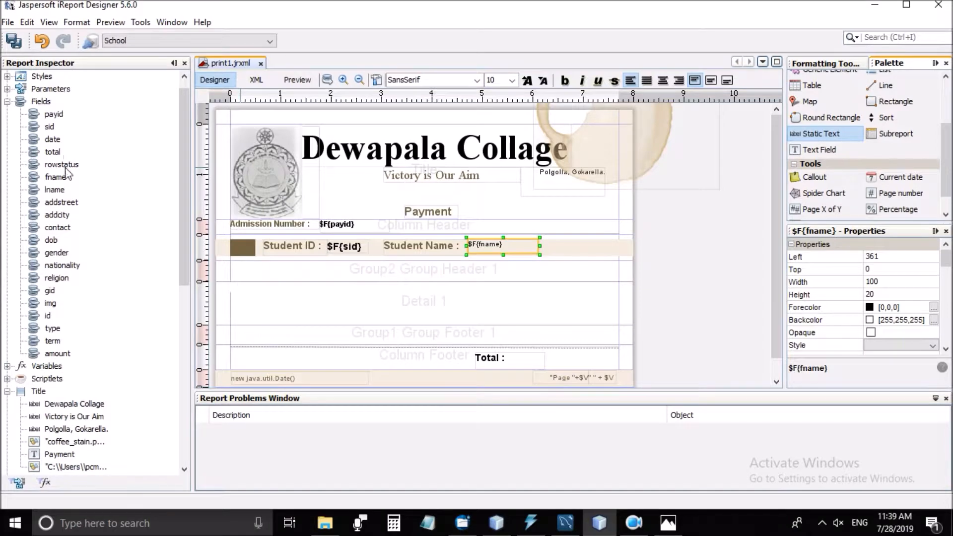
{"action": "left_click", "coordinate": [55, 190]}
{"action": "left_click_drag", "start_coordinate": [588, 263], "coordinate": [572, 250]}
{"action": "left_click", "coordinate": [527, 299]}
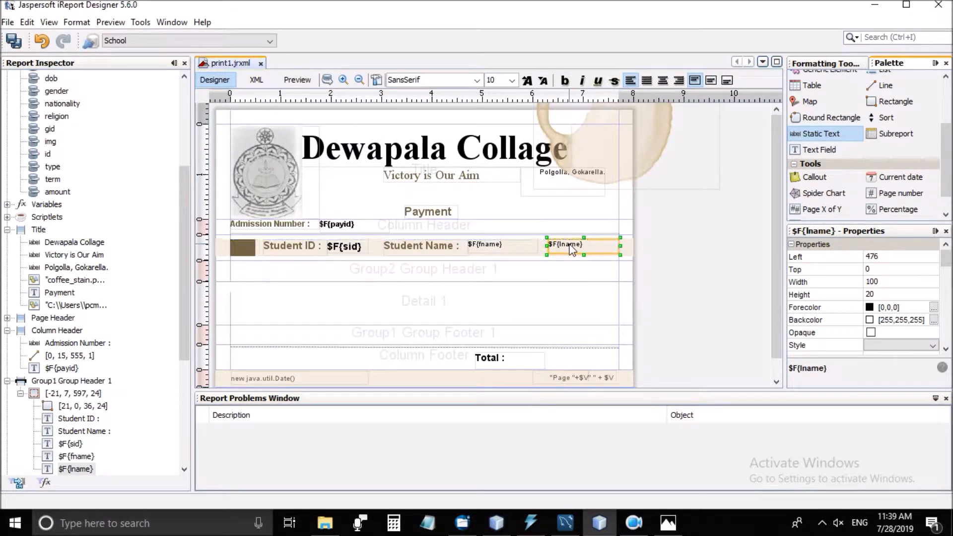
- Set the font size of both $F{fname} and $F{lname} to 12
{"action": "left_click", "coordinate": [519, 249], "text": "shift"}
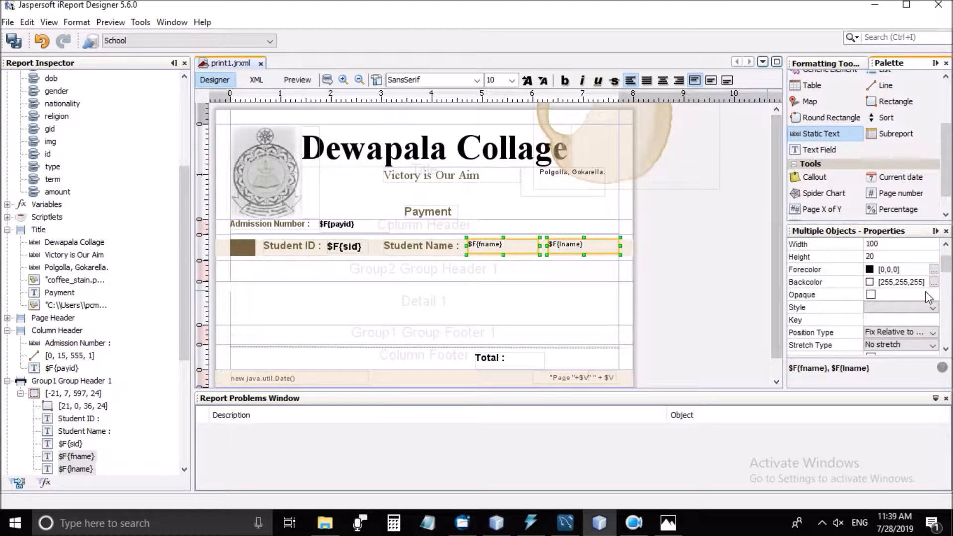
{"action": "scroll", "coordinate": [927, 296], "scroll_direction": "down", "scroll_amount": 10}
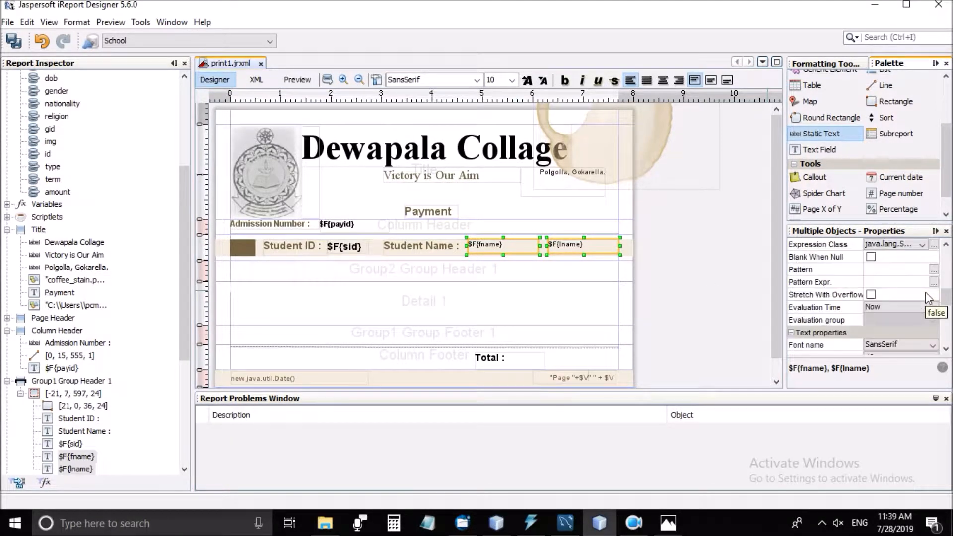
{"action": "scroll", "coordinate": [926, 292], "scroll_direction": "down", "scroll_amount": 4}
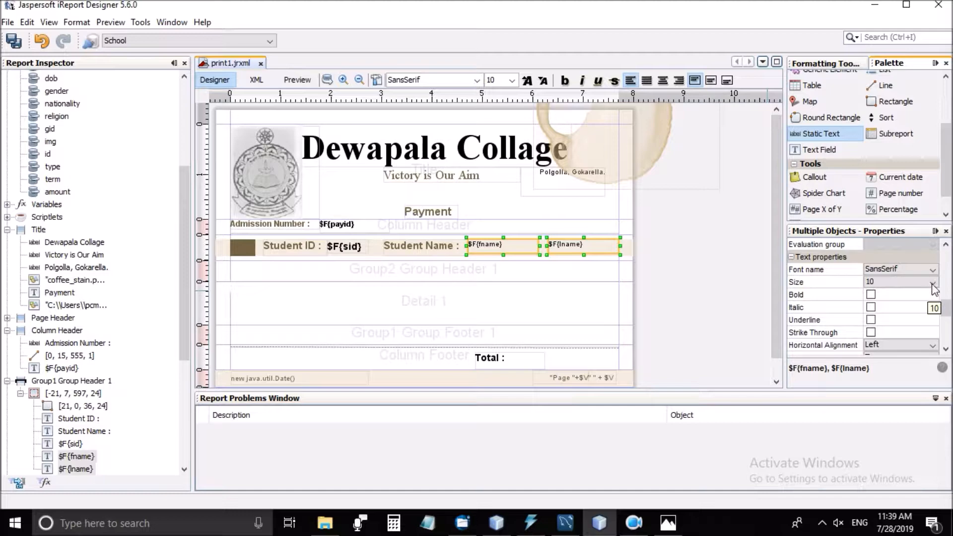
{"action": "left_click", "coordinate": [933, 284]}
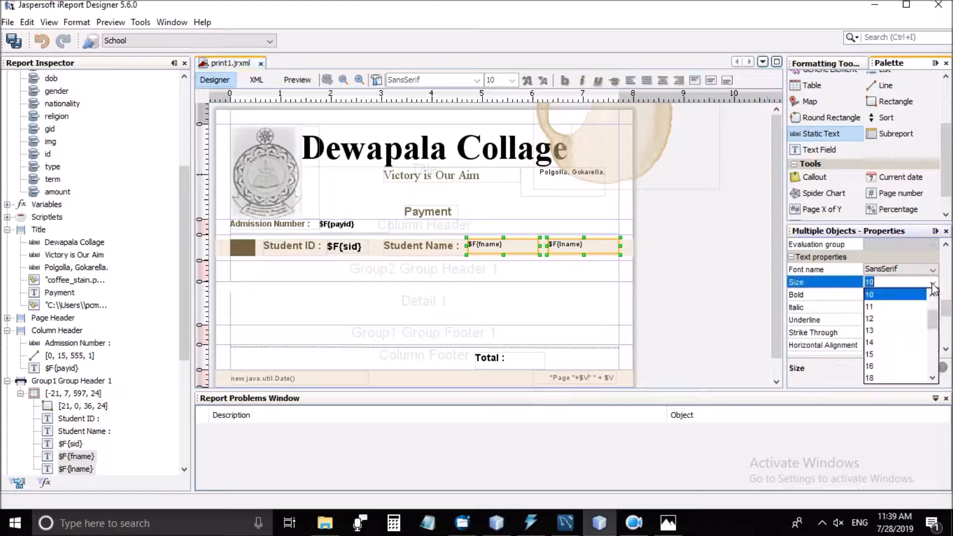
{"action": "left_click", "coordinate": [885, 319]}
{"action": "left_click", "coordinate": [694, 257]}
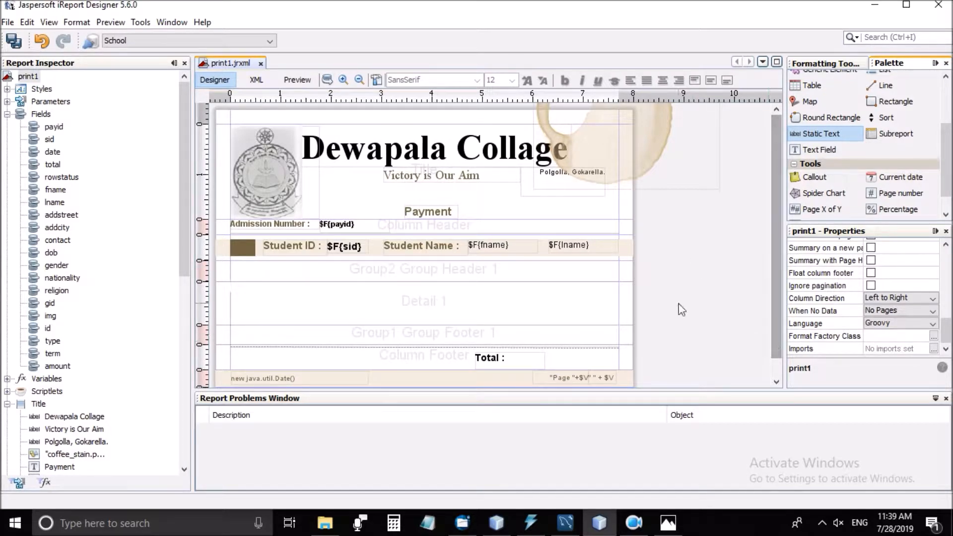
- Make both the $F{fname} and $F{lname} fields bold
{"action": "left_click", "coordinate": [576, 248]}
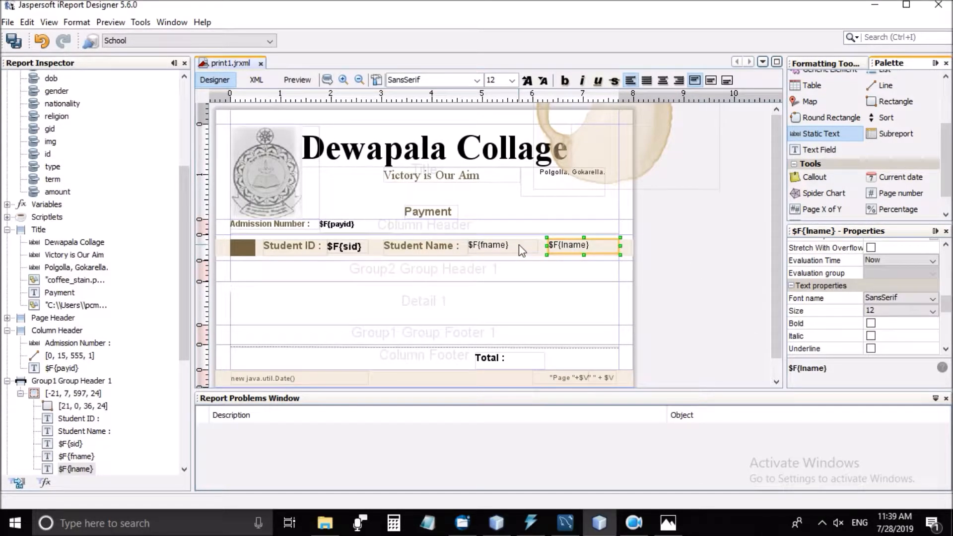
{"action": "left_click", "coordinate": [520, 245], "text": "shift"}
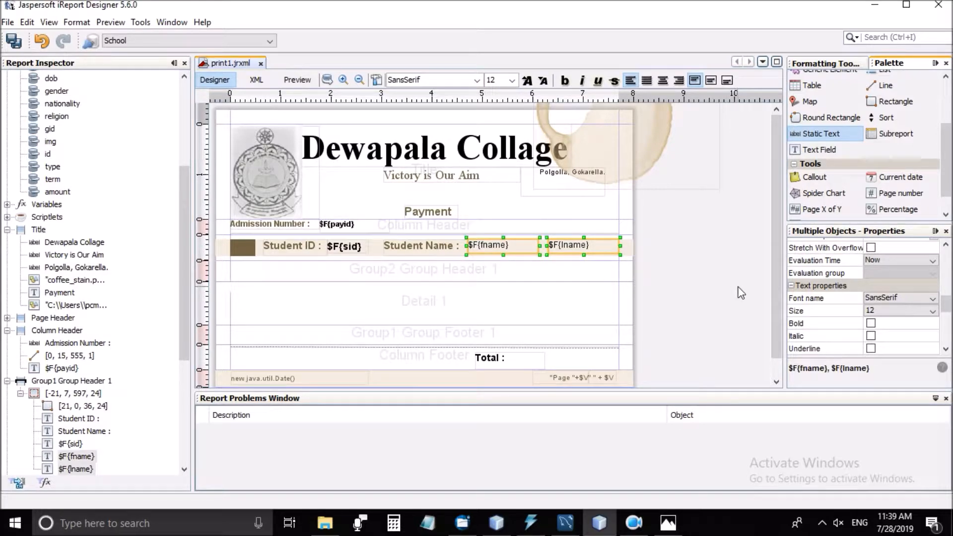
{"action": "left_click", "coordinate": [870, 323]}
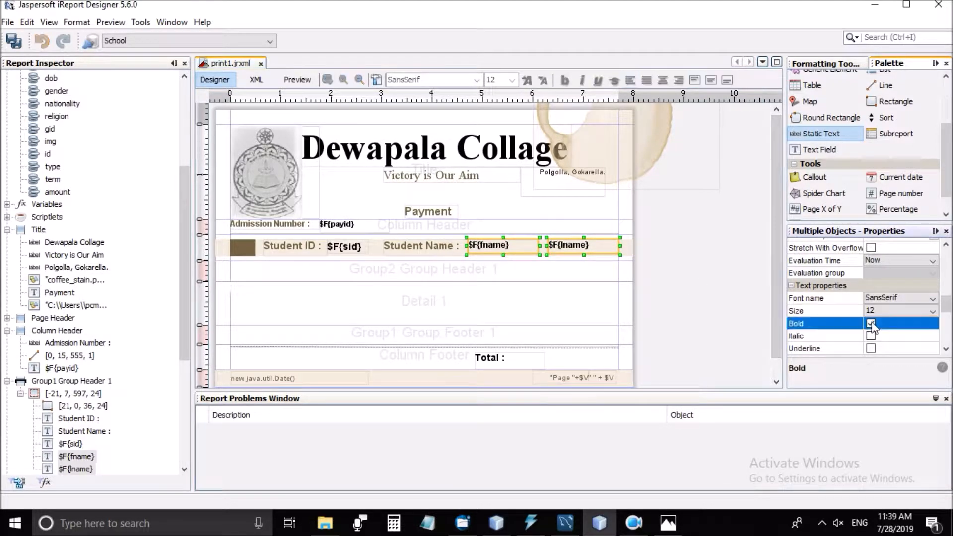
{"action": "left_click", "coordinate": [665, 266]}
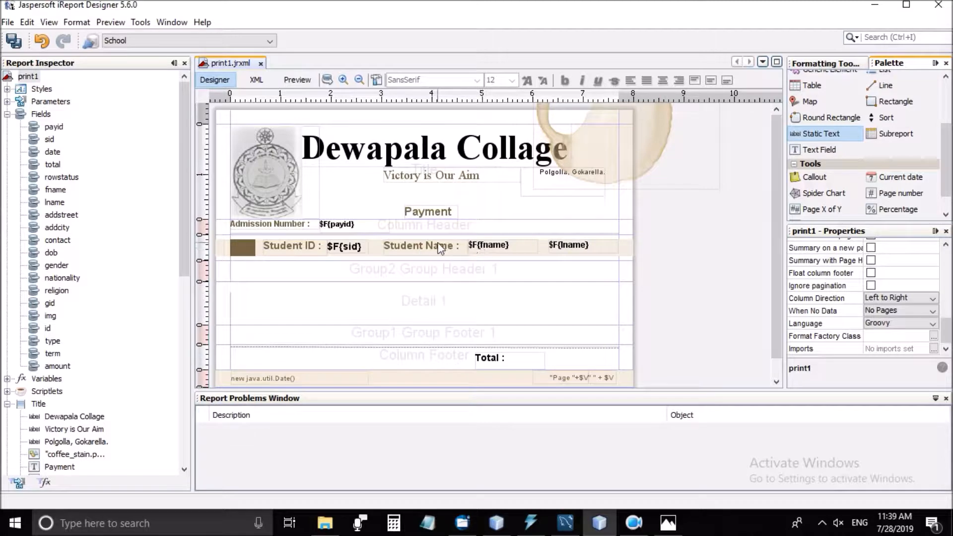
{"action": "left_click", "coordinate": [440, 248]}
{"action": "left_click", "coordinate": [678, 260]}
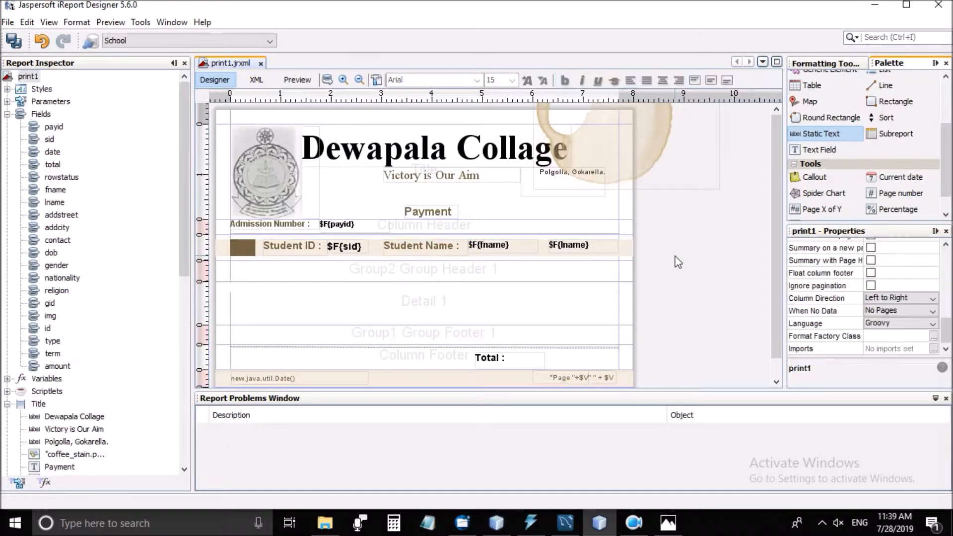
- Delete the brown rectangle in Group1 Group Header and shift the Student ID label with $F{sid} to the left margin
{"action": "left_click", "coordinate": [243, 247]}
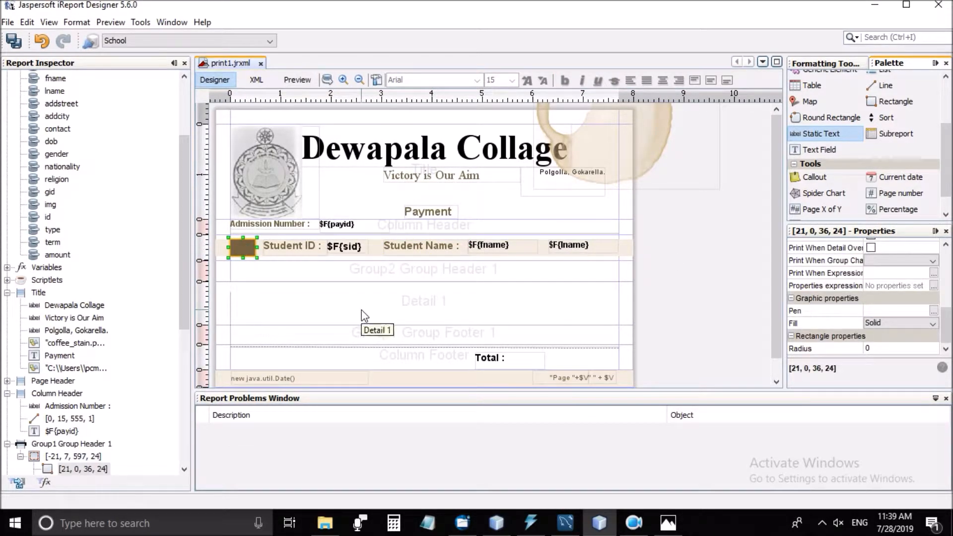
{"action": "key", "text": "Delete"}
{"action": "left_click", "coordinate": [293, 248]}
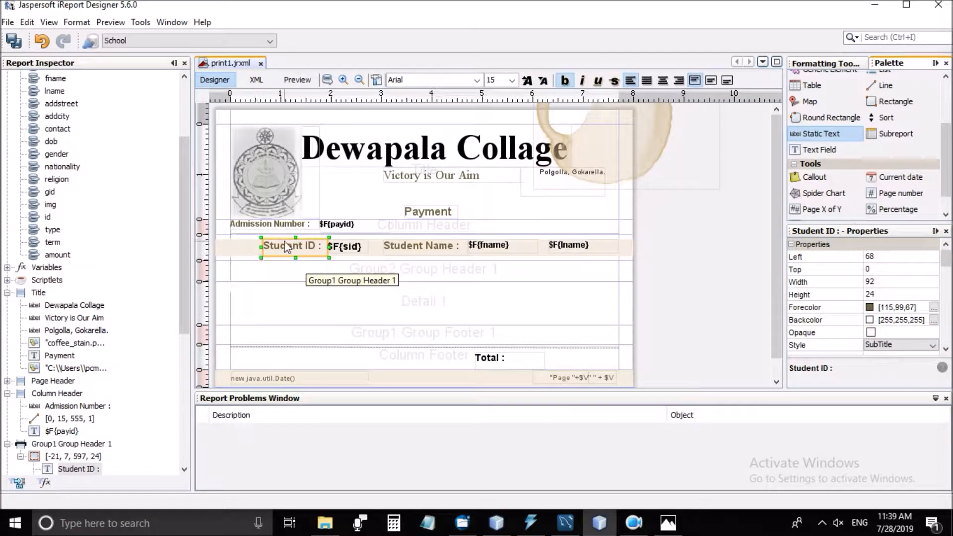
{"action": "left_click", "coordinate": [346, 250], "text": "shift"}
{"action": "left_click_drag", "start_coordinate": [300, 250], "coordinate": [268, 249]}
- Shift the Student Name label, $F{fname} and $F{lname} left to close the gaps, with $F{lname} at Left 436 and 137 wide
{"action": "left_click_drag", "start_coordinate": [417, 248], "coordinate": [392, 249]}
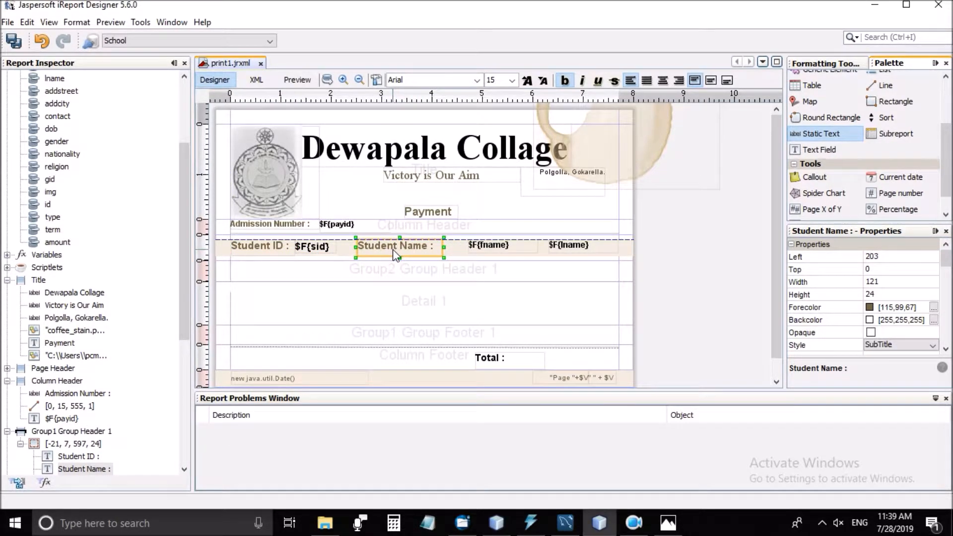
{"action": "mouse_move", "coordinate": [478, 251]}
{"action": "left_mouse_down"}
{"action": "mouse_move", "coordinate": [489, 252]}
{"action": "mouse_move", "coordinate": [463, 249]}
{"action": "left_mouse_up"}
{"action": "left_click", "coordinate": [564, 250]}
{"action": "left_click_drag", "start_coordinate": [562, 248], "coordinate": [615, 249]}
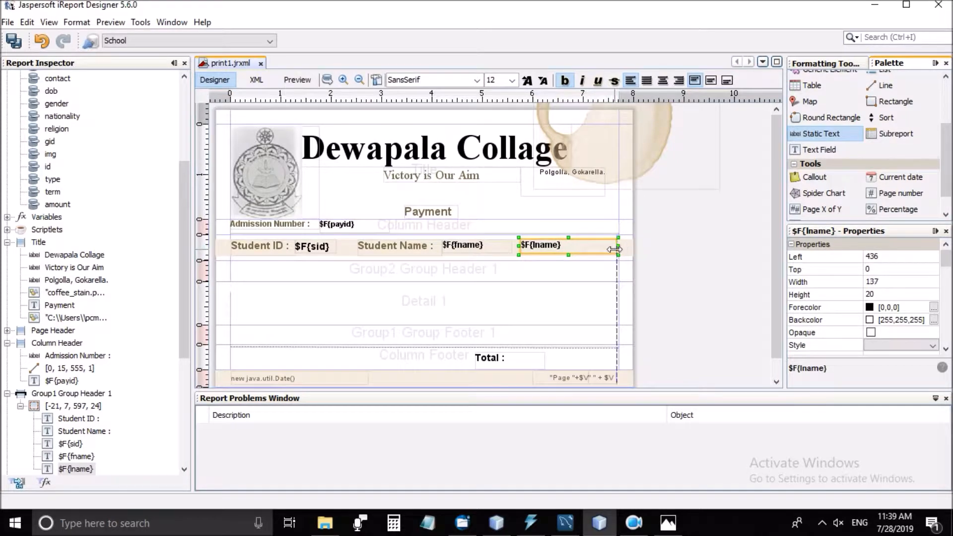
{"action": "left_click", "coordinate": [663, 254]}
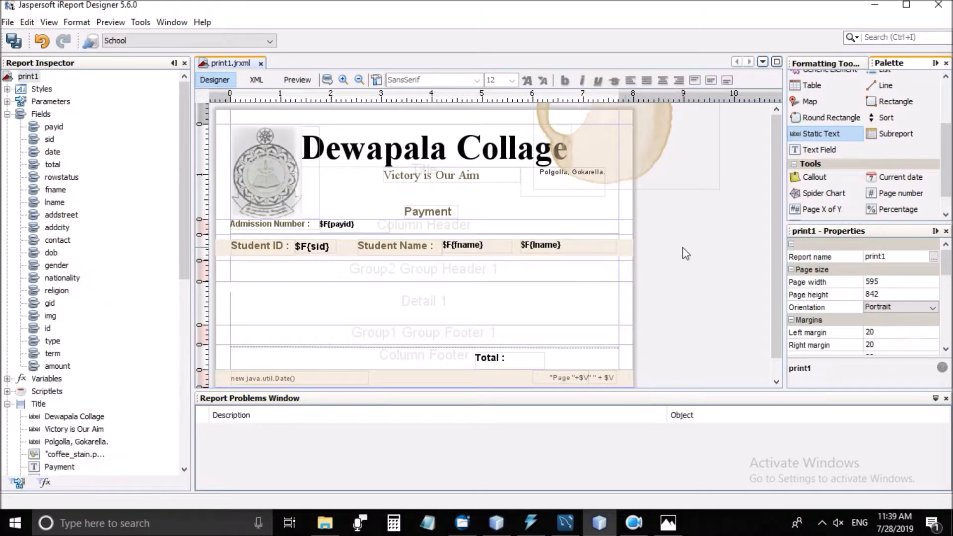
{"action": "left_click", "coordinate": [484, 252]}
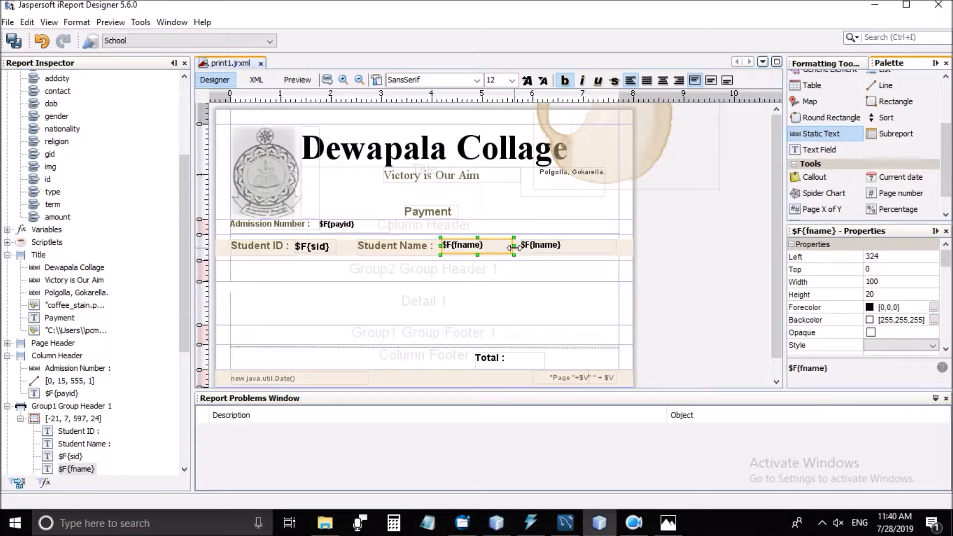
{"action": "left_click", "coordinate": [529, 249]}
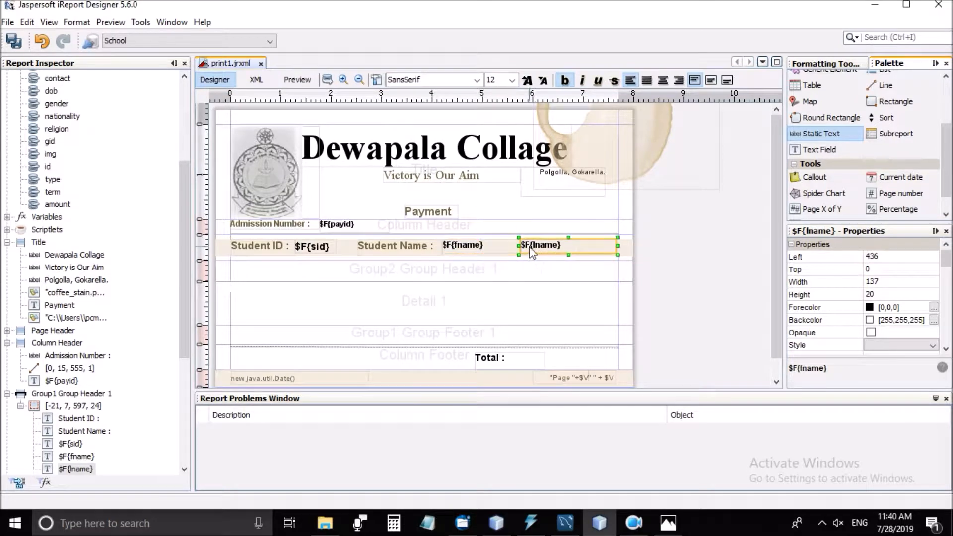
{"action": "left_click_drag", "start_coordinate": [517, 245], "coordinate": [523, 247]}
{"action": "left_click", "coordinate": [509, 248]}
{"action": "left_click_drag", "start_coordinate": [522, 246], "coordinate": [516, 246]}
{"action": "left_click", "coordinate": [677, 256]}
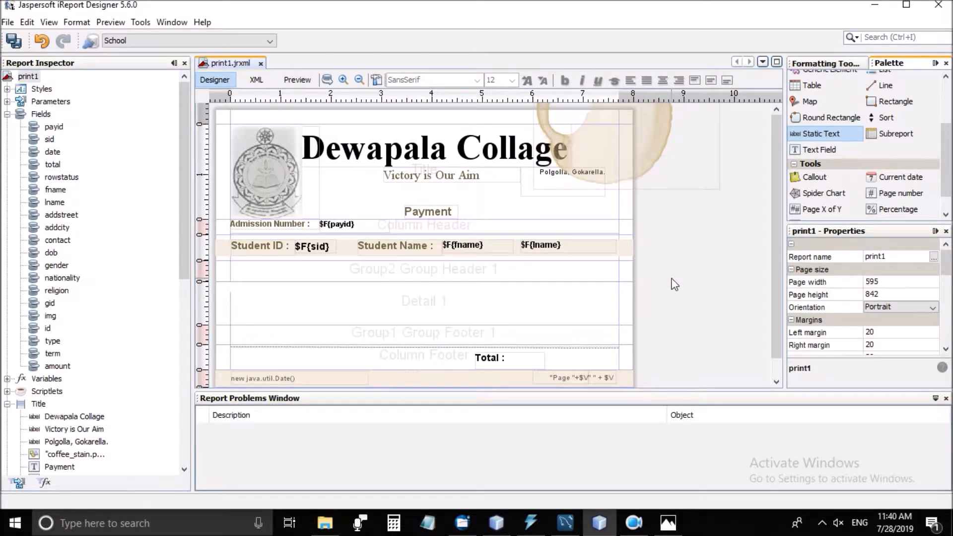
{"action": "left_click", "coordinate": [500, 246]}
{"action": "left_click", "coordinate": [425, 254]}
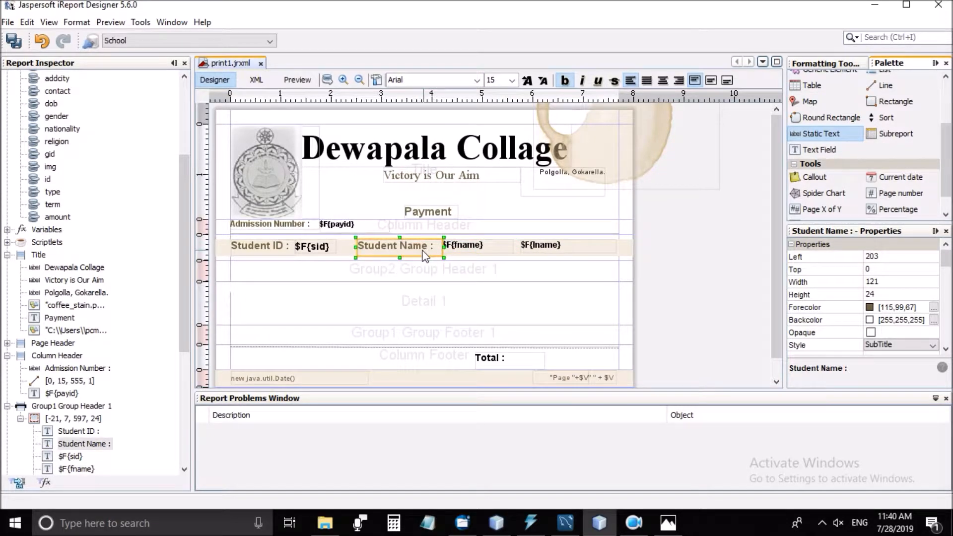
{"action": "left_click", "coordinate": [678, 257]}
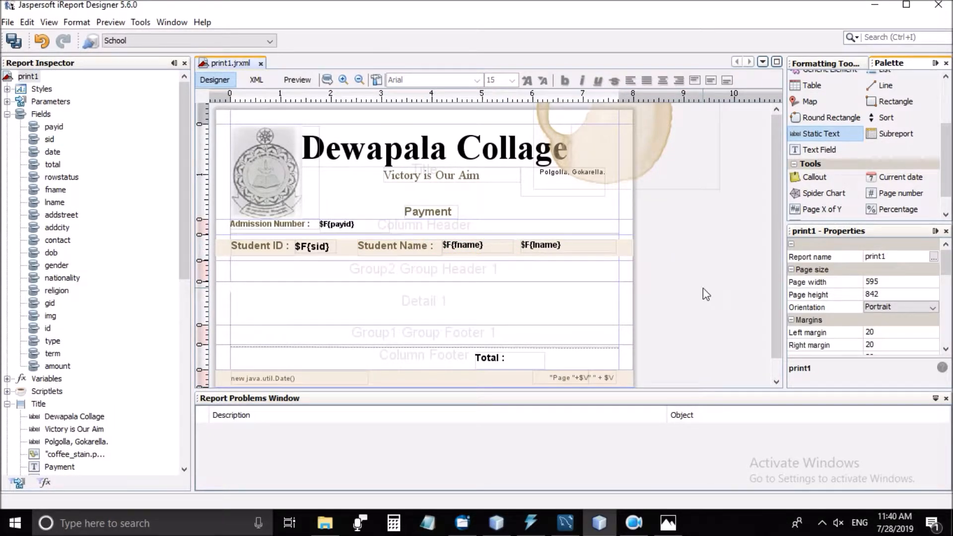
- Place the total field as a field value beside the Total label in the Column Footer, at Left 455 and Top 11
{"action": "scroll", "coordinate": [703, 289], "scroll_direction": "down", "scroll_amount": 1}
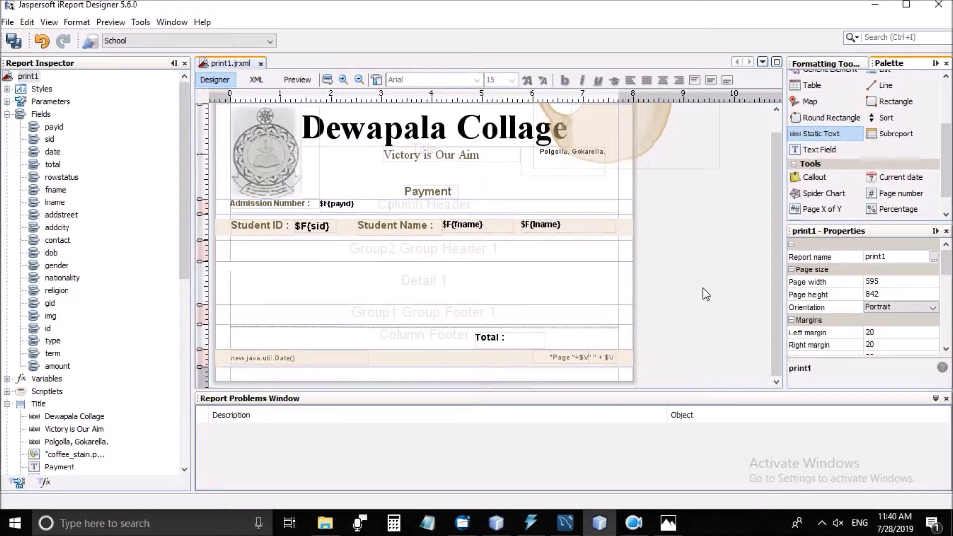
{"action": "left_click", "coordinate": [516, 343]}
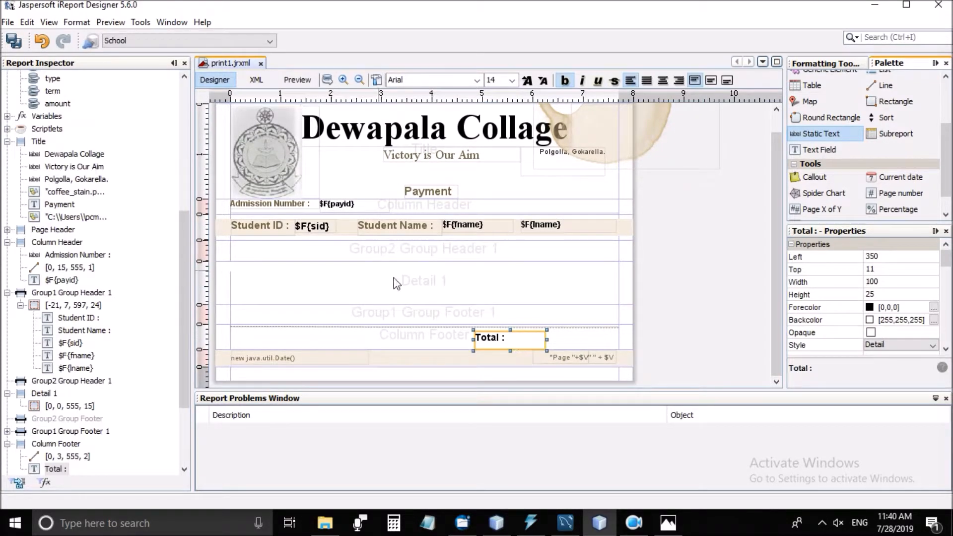
{"action": "scroll", "coordinate": [147, 168], "scroll_direction": "up", "scroll_amount": 1}
{"action": "left_click", "coordinate": [58, 140]}
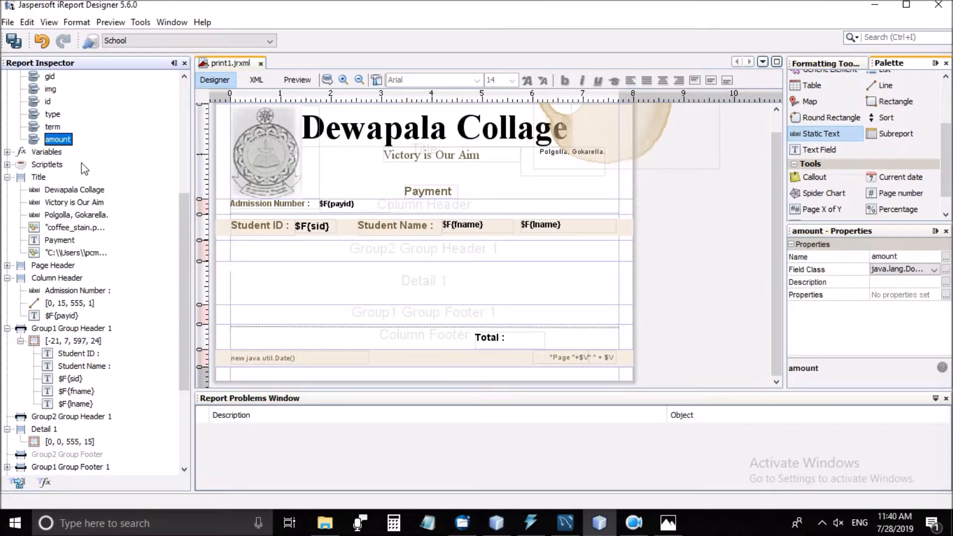
{"action": "scroll", "coordinate": [86, 169], "scroll_direction": "up", "scroll_amount": 2}
{"action": "scroll", "coordinate": [86, 169], "scroll_direction": "up", "scroll_amount": 2}
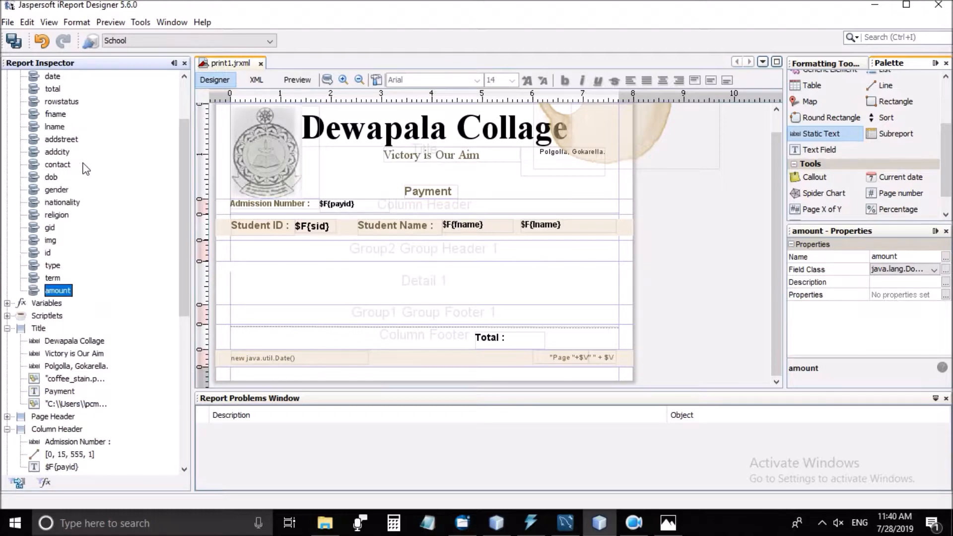
{"action": "scroll", "coordinate": [86, 169], "scroll_direction": "up", "scroll_amount": 1}
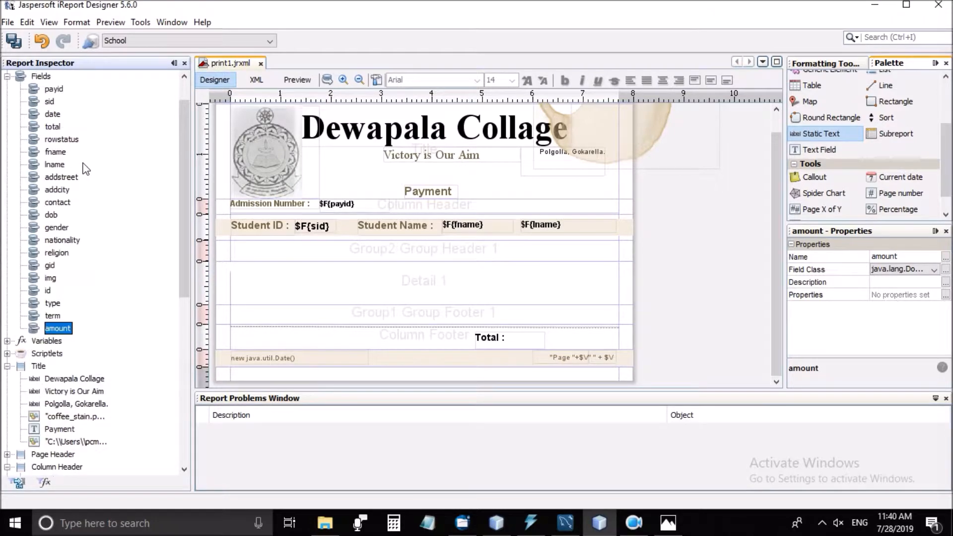
{"action": "left_click", "coordinate": [54, 127]}
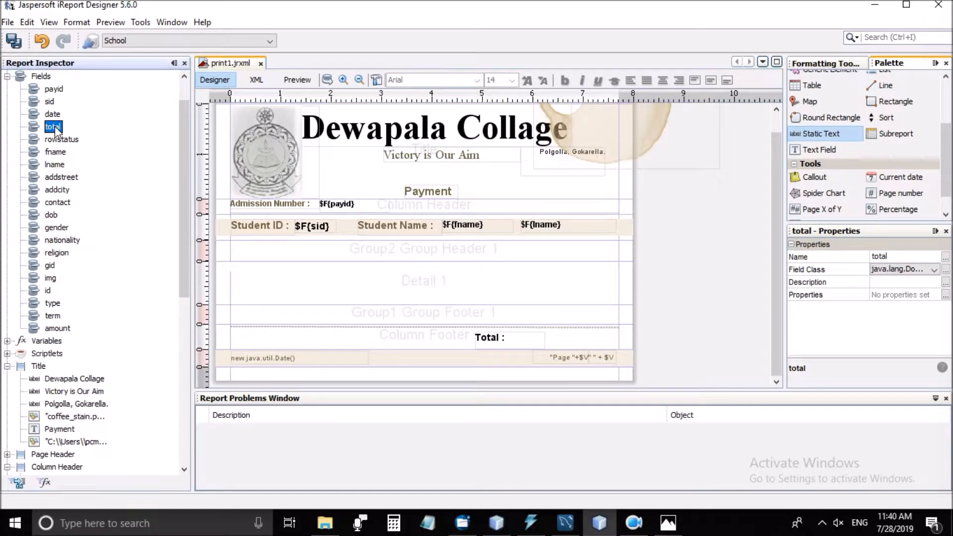
{"action": "left_click_drag", "start_coordinate": [626, 297], "coordinate": [568, 337]}
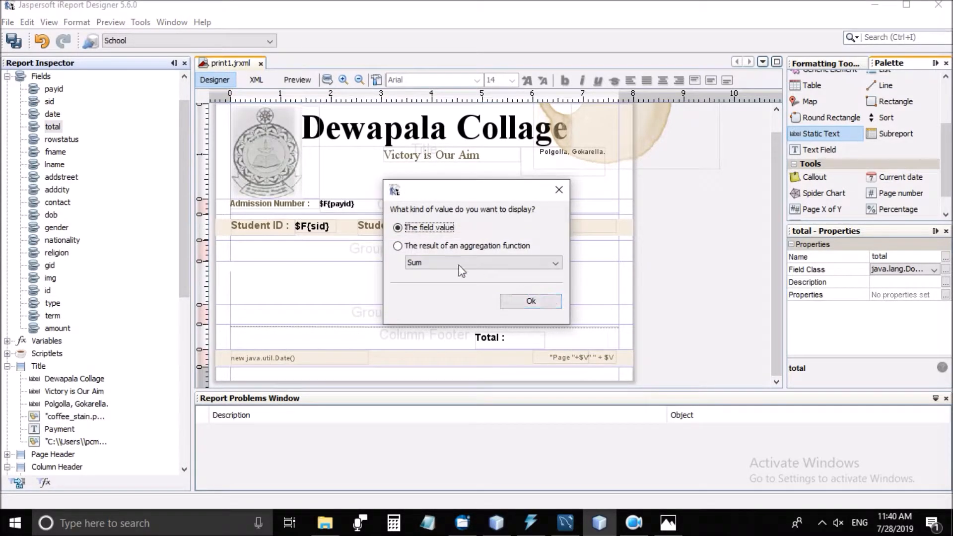
{"action": "left_click", "coordinate": [529, 300]}
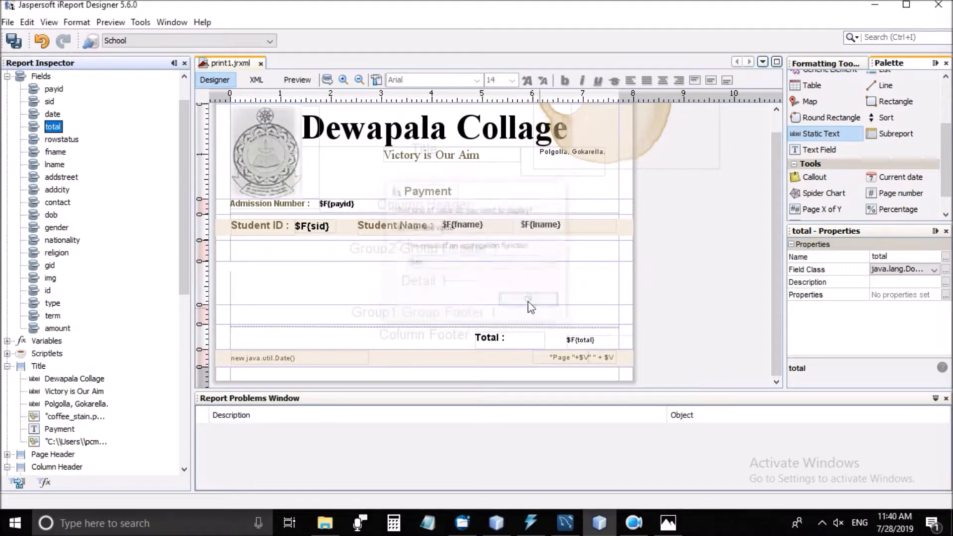
{"action": "left_click", "coordinate": [575, 343]}
{"action": "left_click_drag", "start_coordinate": [570, 346], "coordinate": [568, 342]}
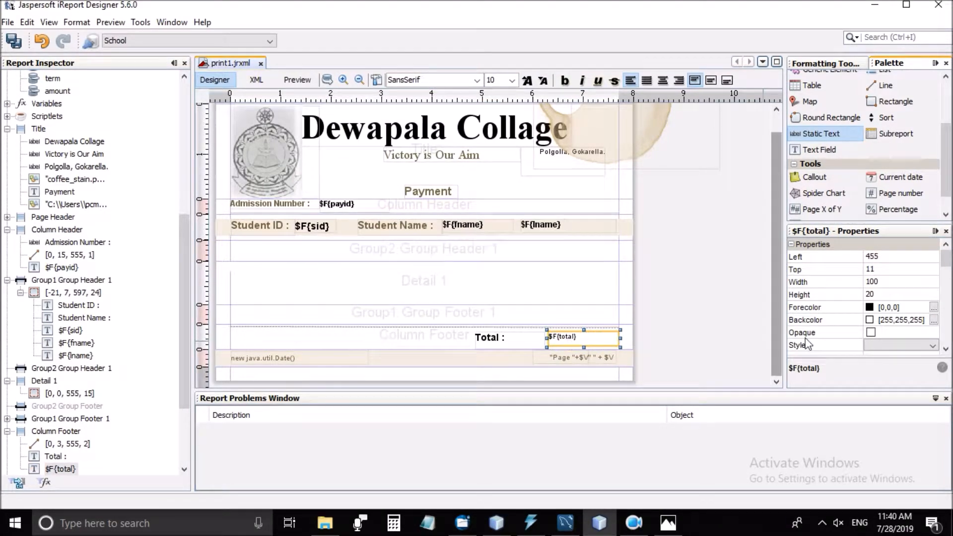
- Set the font size of $F{total} to 12 and make it bold
{"action": "scroll", "coordinate": [913, 290], "scroll_direction": "down", "scroll_amount": 5}
{"action": "scroll", "coordinate": [913, 290], "scroll_direction": "up", "scroll_amount": 2}
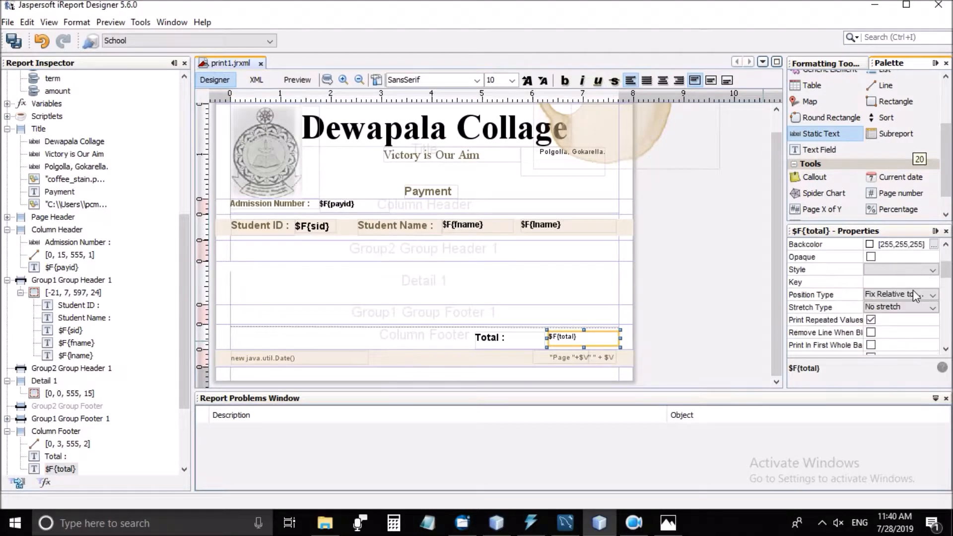
{"action": "scroll", "coordinate": [913, 290], "scroll_direction": "down", "scroll_amount": 6}
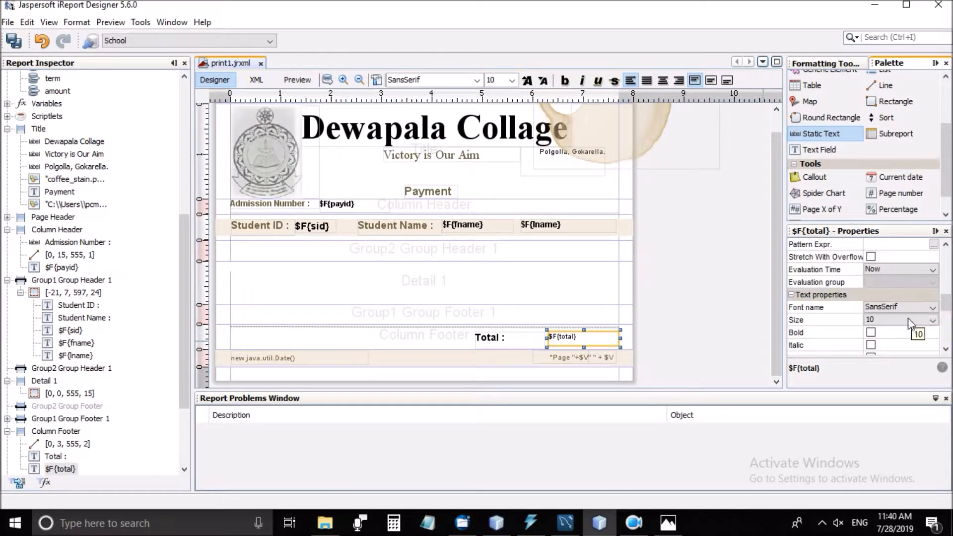
{"action": "left_click", "coordinate": [933, 320]}
{"action": "left_click", "coordinate": [891, 343]}
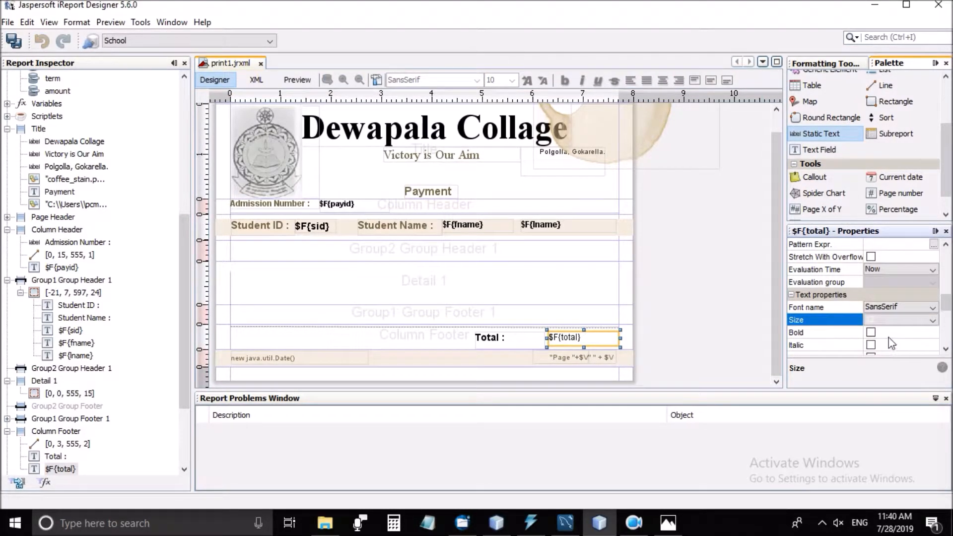
{"action": "left_click", "coordinate": [871, 334]}
{"action": "left_click", "coordinate": [690, 329]}
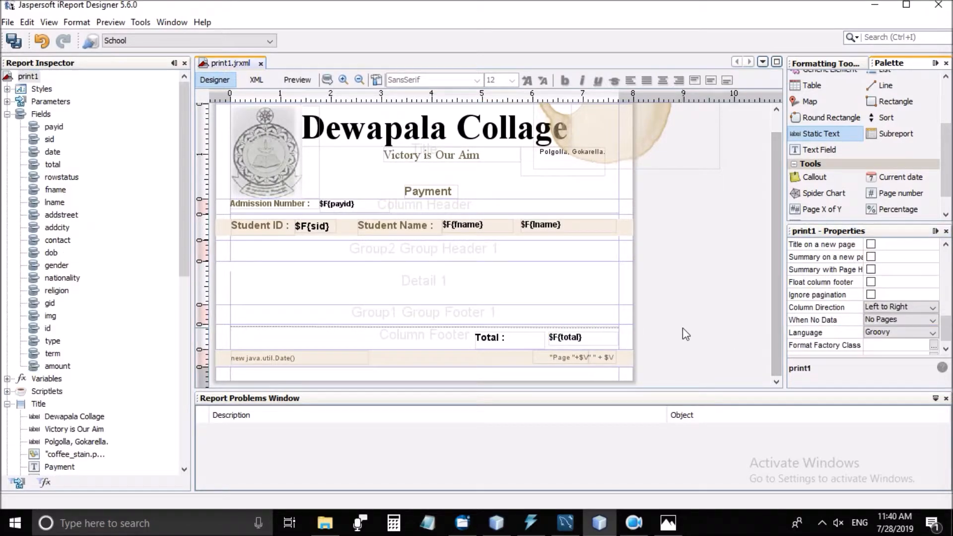
{"action": "left_click", "coordinate": [604, 335]}
{"action": "left_click", "coordinate": [717, 332]}
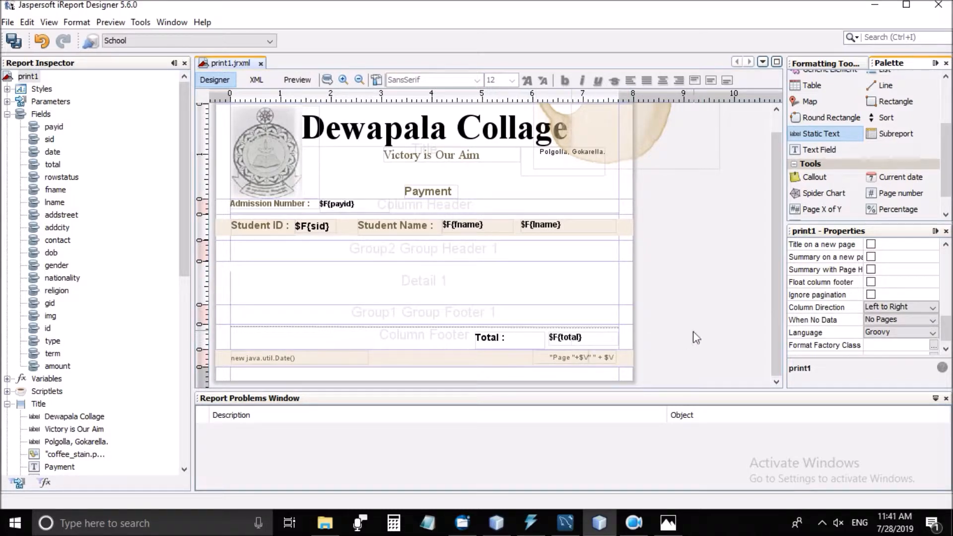
- Make the new java.util.Date() field in the Page Footer bold
{"action": "left_click", "coordinate": [276, 362]}
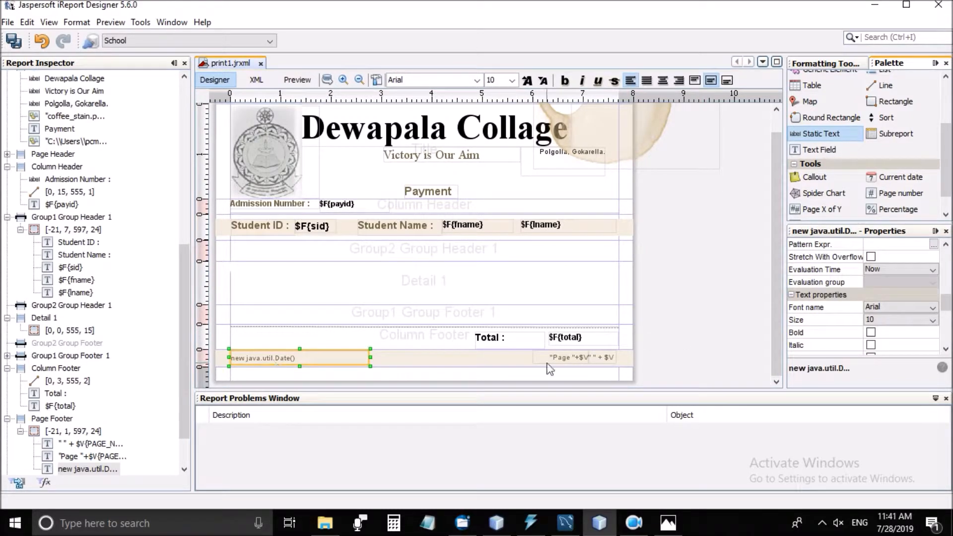
{"action": "scroll", "coordinate": [883, 322], "scroll_direction": "down", "scroll_amount": 7}
{"action": "scroll", "coordinate": [887, 329], "scroll_direction": "up", "scroll_amount": 5}
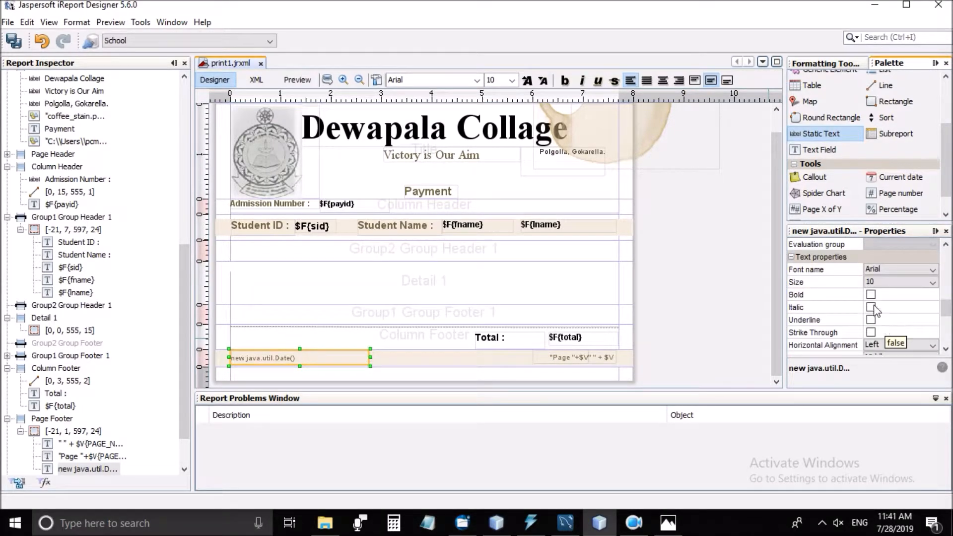
{"action": "left_click", "coordinate": [871, 295]}
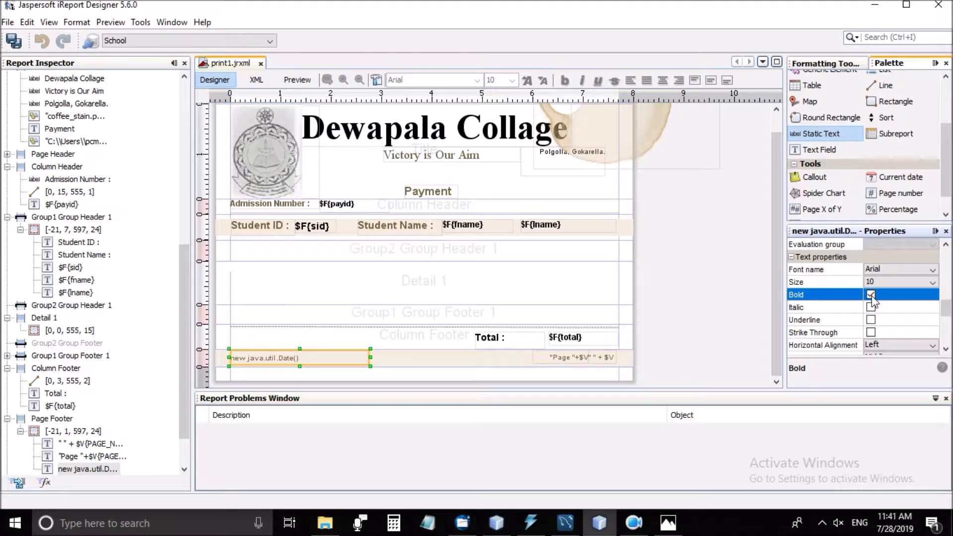
- Set the date field's pattern to the Date format dd/MM/yyyy h.mm a
{"action": "scroll", "coordinate": [918, 318], "scroll_direction": "down", "scroll_amount": 8}
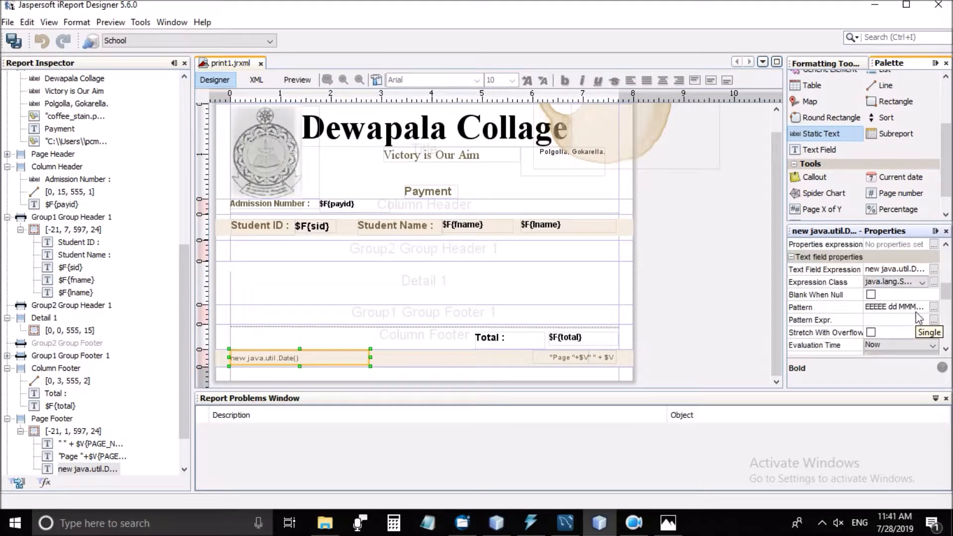
{"action": "left_click", "coordinate": [932, 308]}
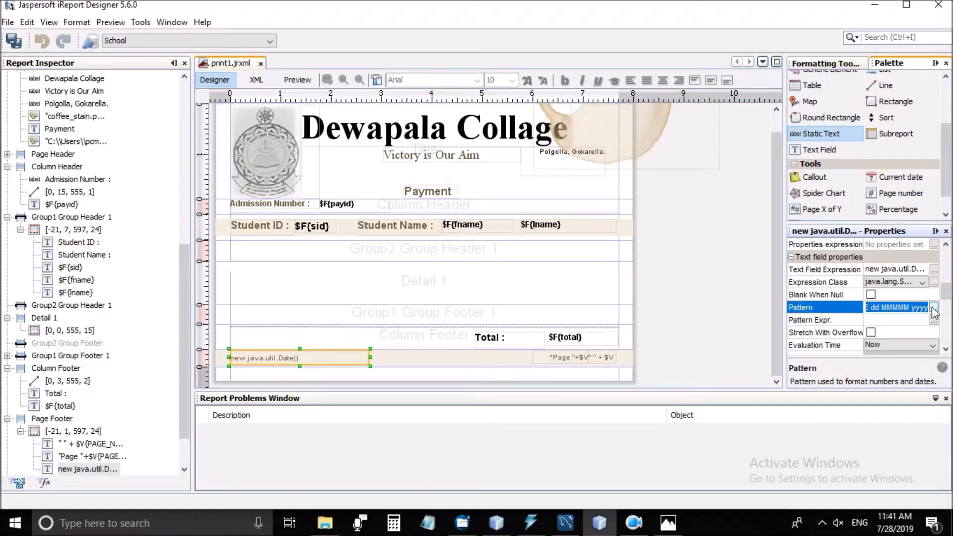
{"action": "left_click", "coordinate": [476, 227]}
{"action": "left_click", "coordinate": [476, 215]}
{"action": "scroll", "coordinate": [478, 253], "scroll_direction": "down", "scroll_amount": 3}
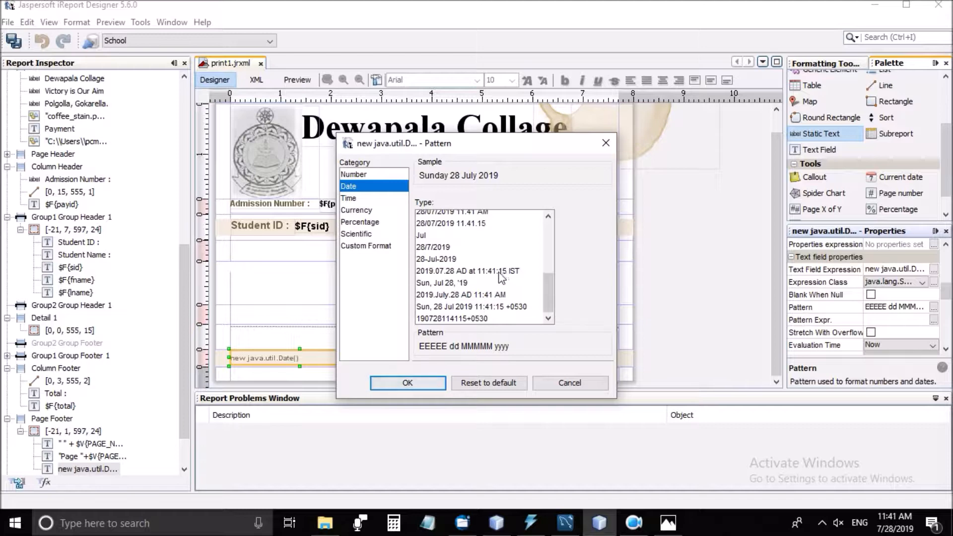
{"action": "scroll", "coordinate": [479, 271], "scroll_direction": "up", "scroll_amount": 3}
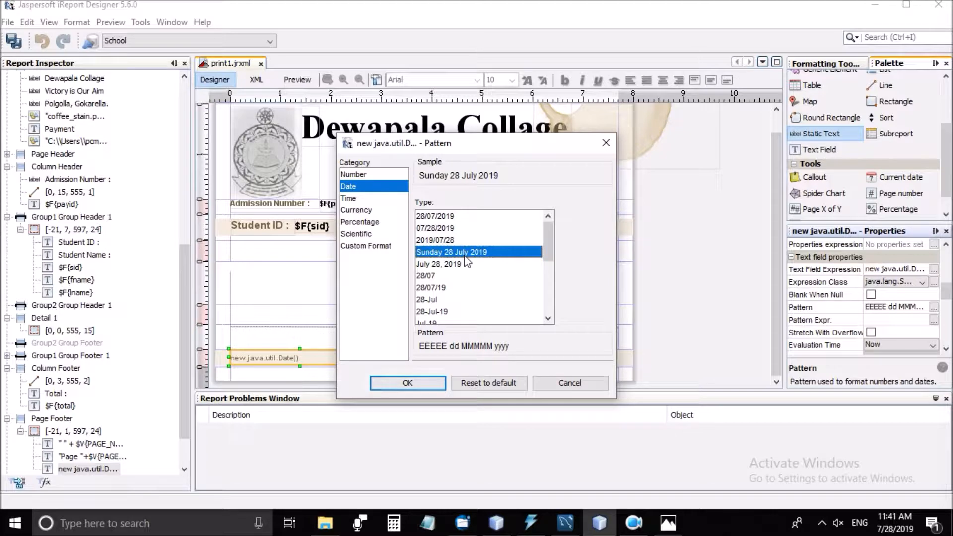
{"action": "scroll", "coordinate": [467, 260], "scroll_direction": "down", "scroll_amount": 6}
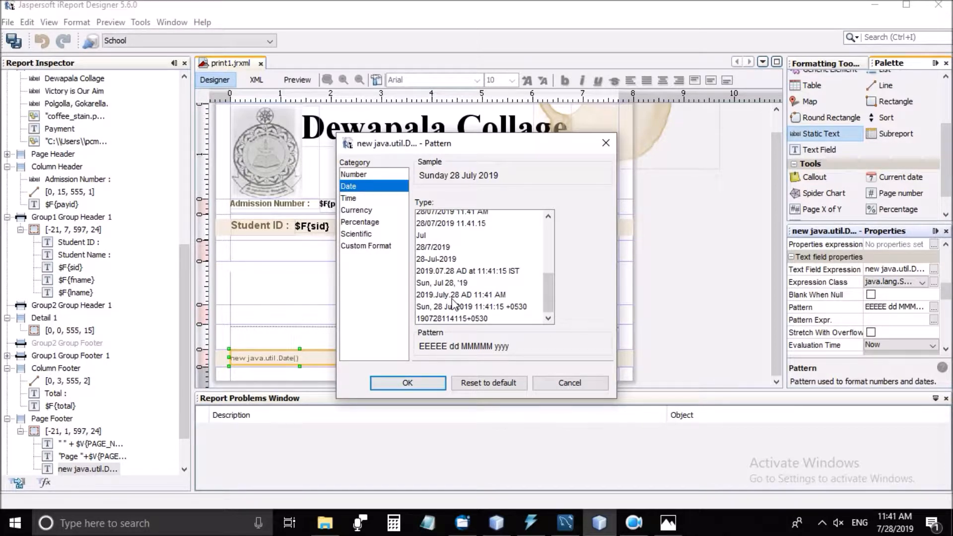
{"action": "scroll", "coordinate": [452, 304], "scroll_direction": "up", "scroll_amount": 1}
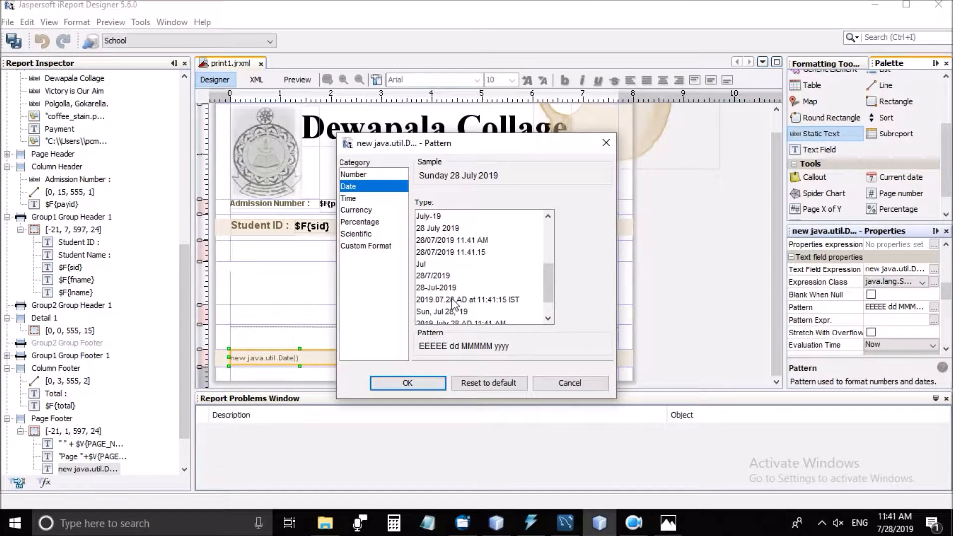
{"action": "scroll", "coordinate": [453, 303], "scroll_direction": "up", "scroll_amount": 1}
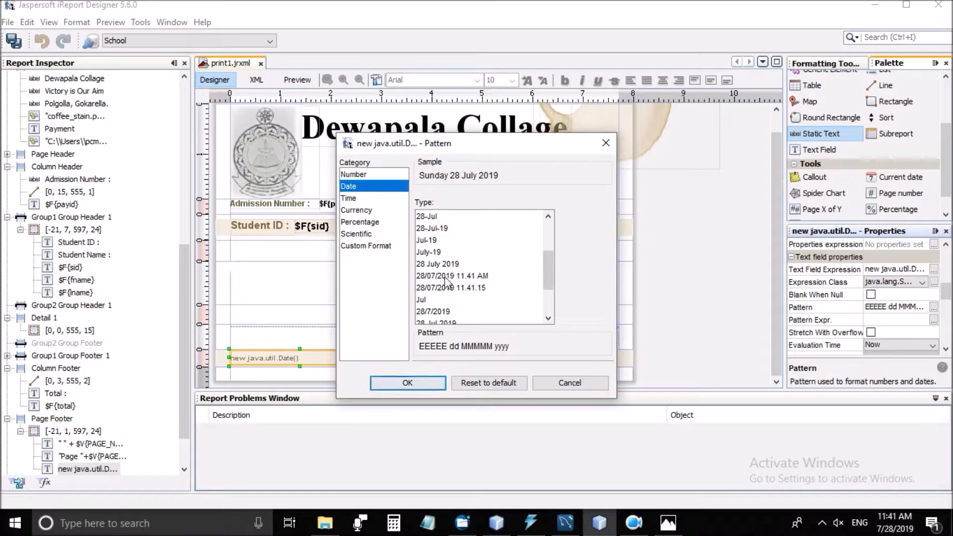
{"action": "left_click", "coordinate": [454, 277]}
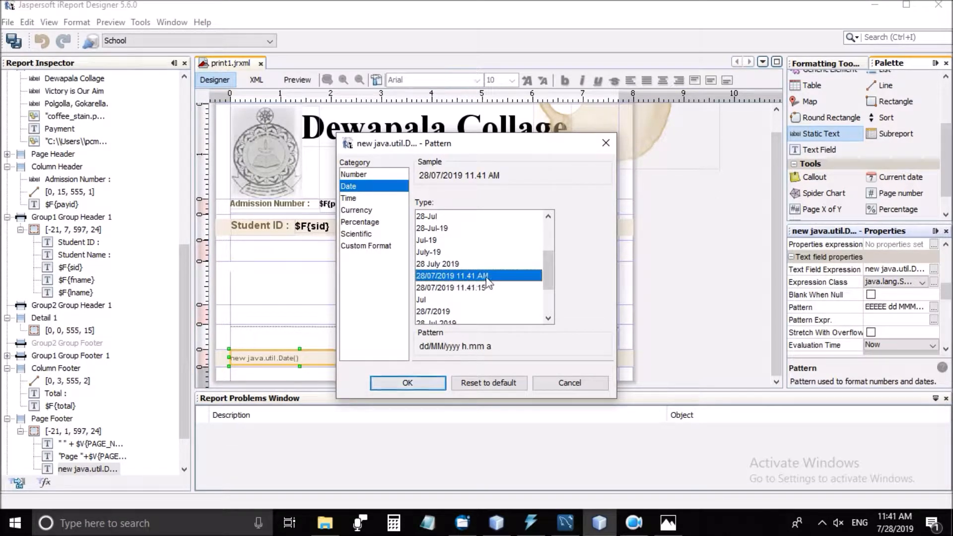
{"action": "scroll", "coordinate": [491, 283], "scroll_direction": "up", "scroll_amount": 3}
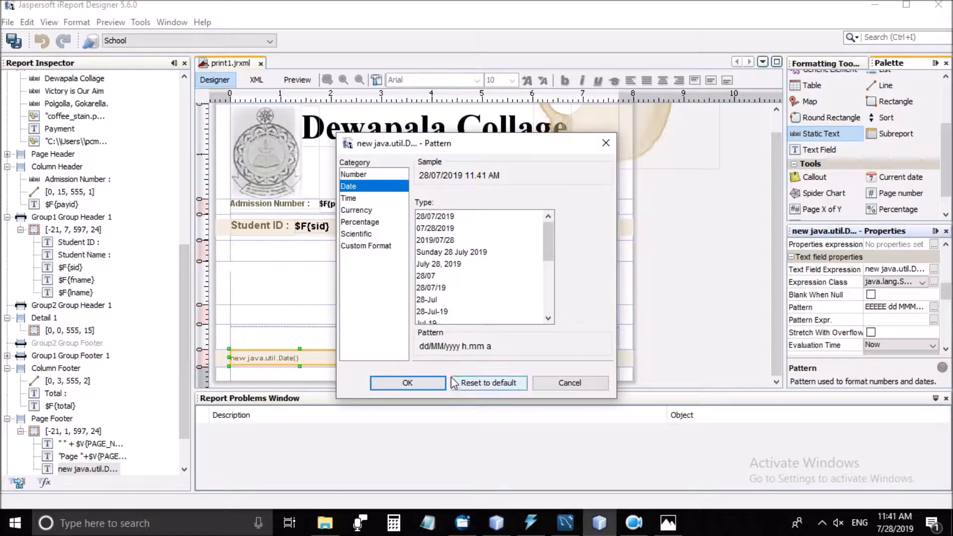
{"action": "left_click", "coordinate": [408, 383]}
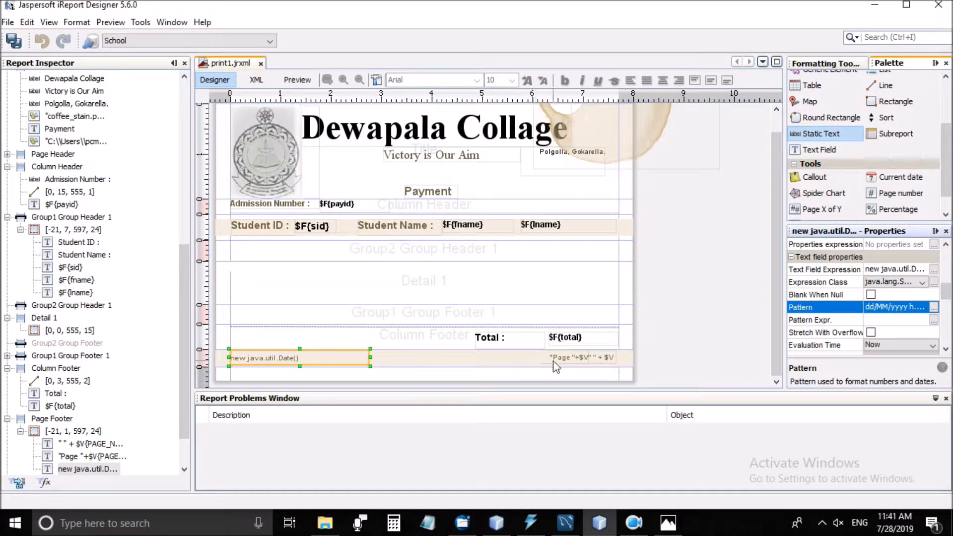
- Leave the report's page footer as it is and switch to the Dewapala_Collage project in NetBeans IDE
{"action": "left_click", "coordinate": [582, 357]}
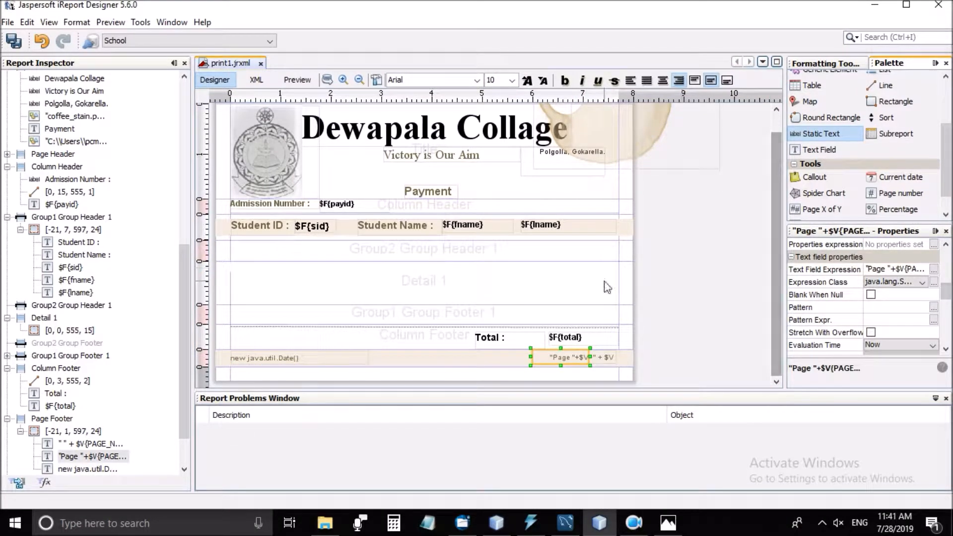
{"action": "left_click", "coordinate": [668, 264]}
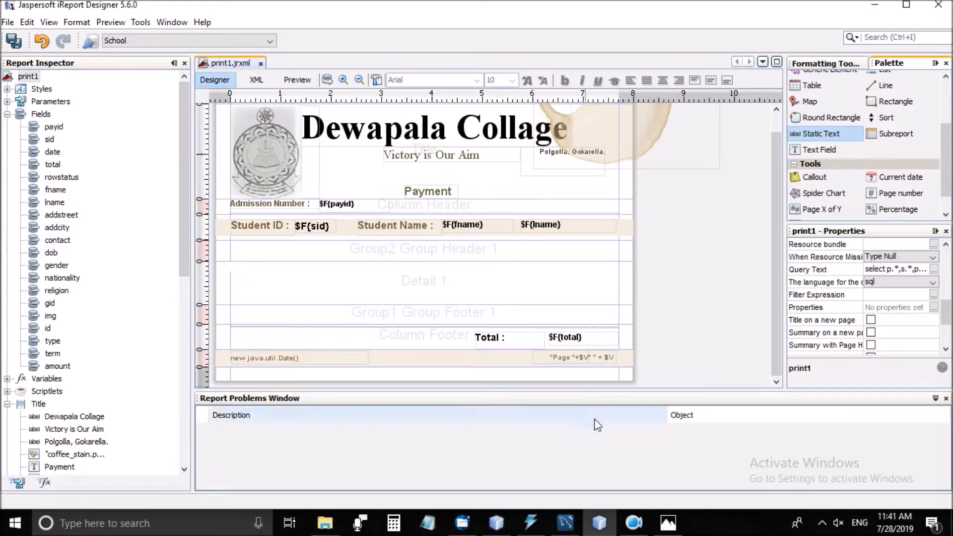
{"action": "left_click", "coordinate": [490, 524]}
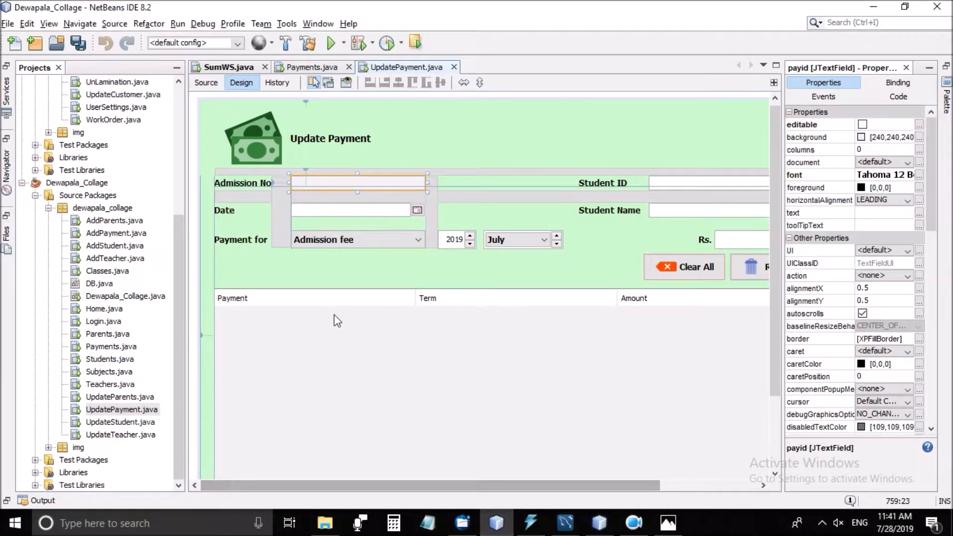
- Examine the payment table's columns on the Update Payment form, and return to the print1 report in Jaspersoft iReport Designer
{"action": "left_click", "coordinate": [243, 304]}
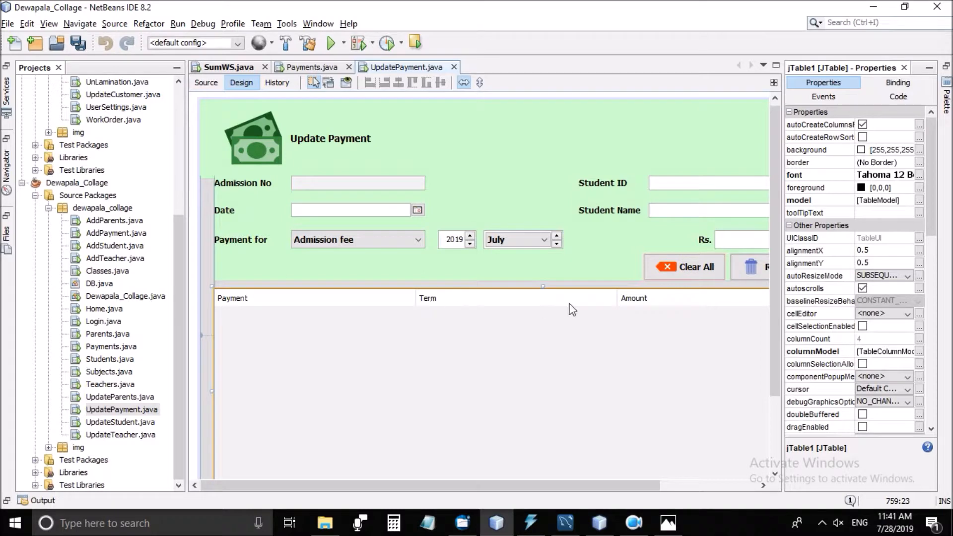
{"action": "left_click_drag", "start_coordinate": [603, 489], "coordinate": [754, 493]}
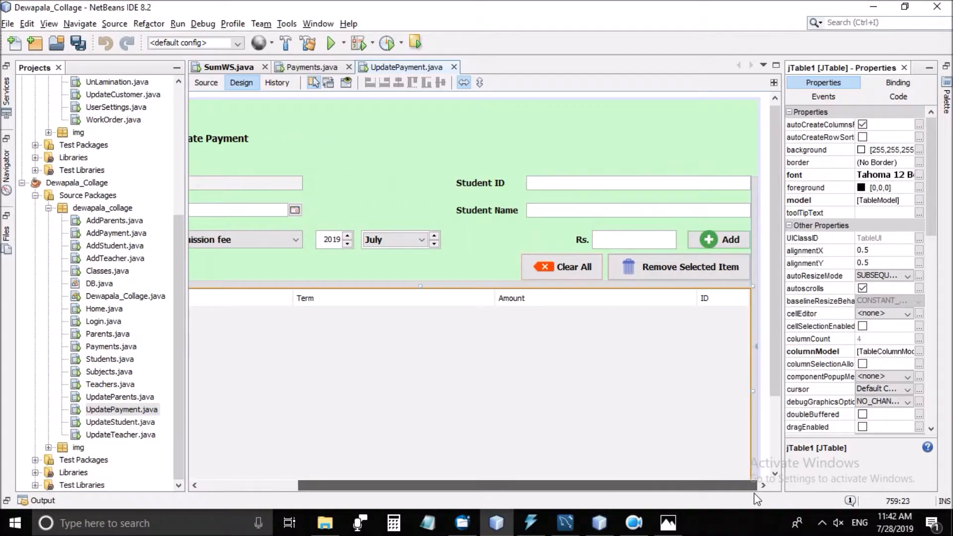
{"action": "left_click_drag", "start_coordinate": [622, 484], "coordinate": [420, 472]}
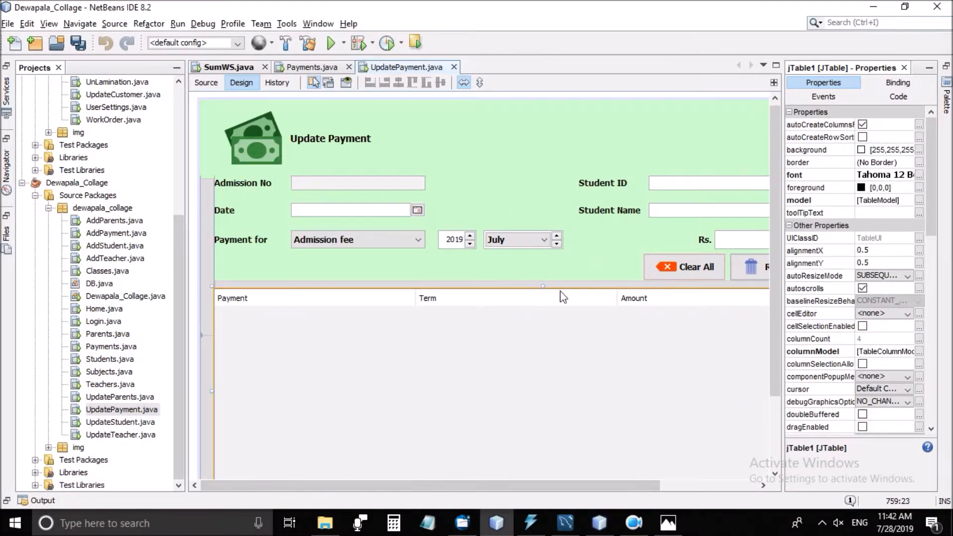
{"action": "left_click", "coordinate": [610, 521]}
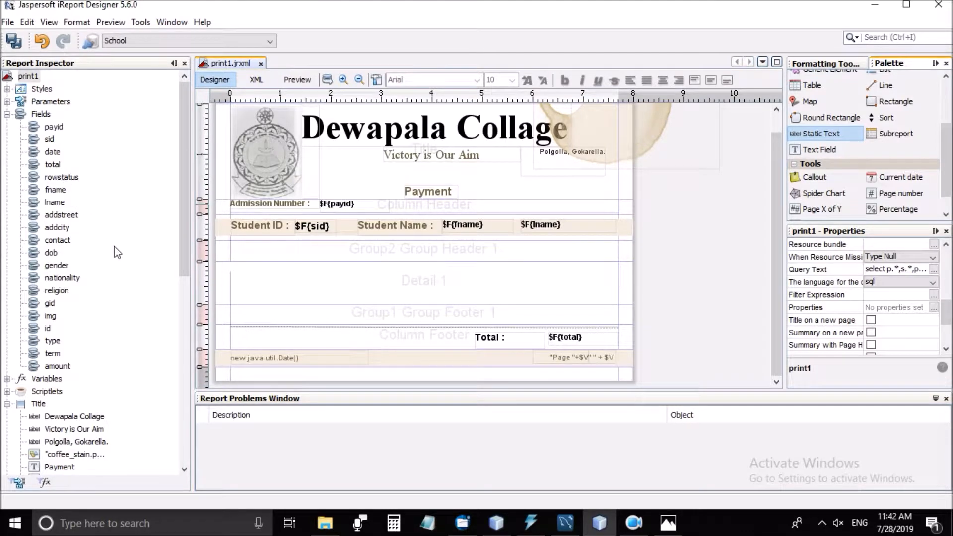
- Add the amount, term and type fields together to the Detail 1 band of the report
{"action": "scroll", "coordinate": [117, 251], "scroll_direction": "down", "scroll_amount": 2}
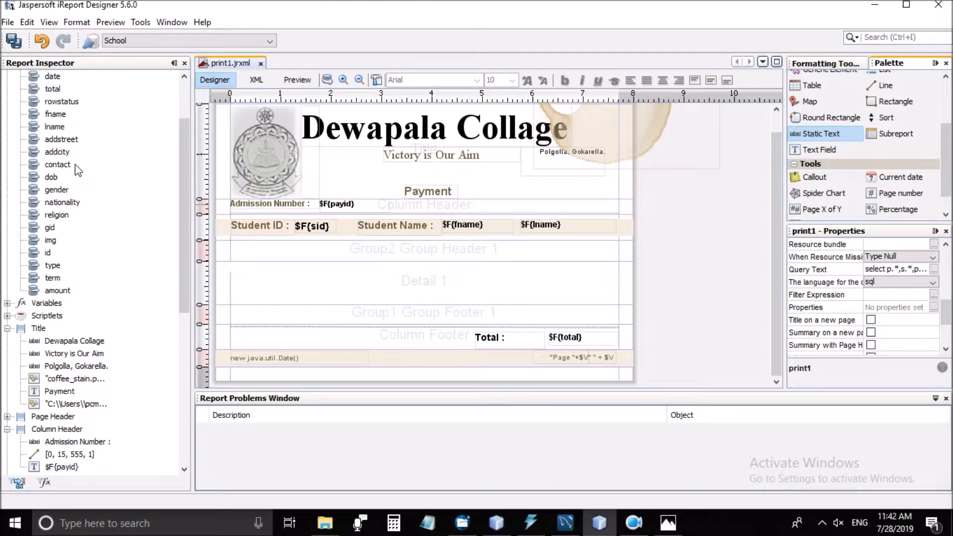
{"action": "scroll", "coordinate": [103, 215], "scroll_direction": "up", "scroll_amount": 1}
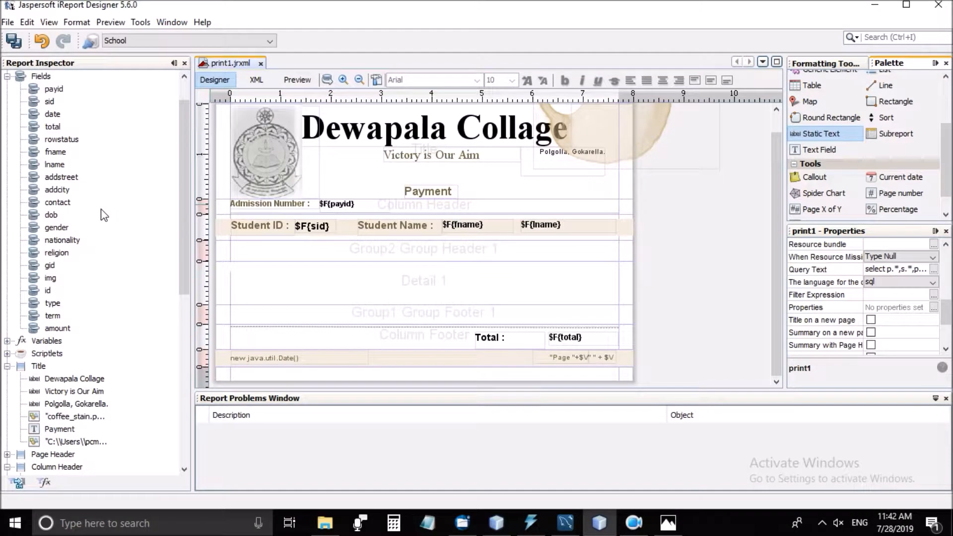
{"action": "scroll", "coordinate": [103, 215], "scroll_direction": "up", "scroll_amount": 1}
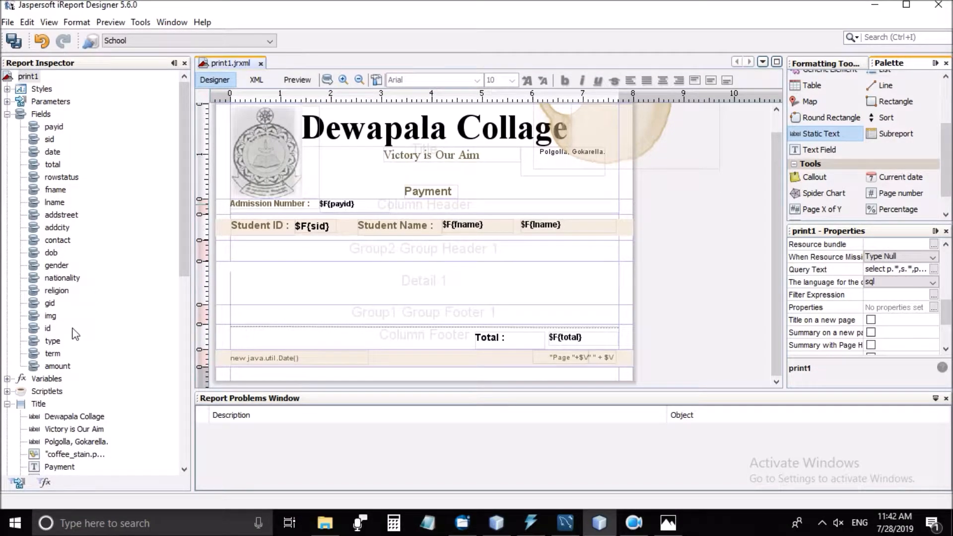
{"action": "left_click", "coordinate": [56, 367]}
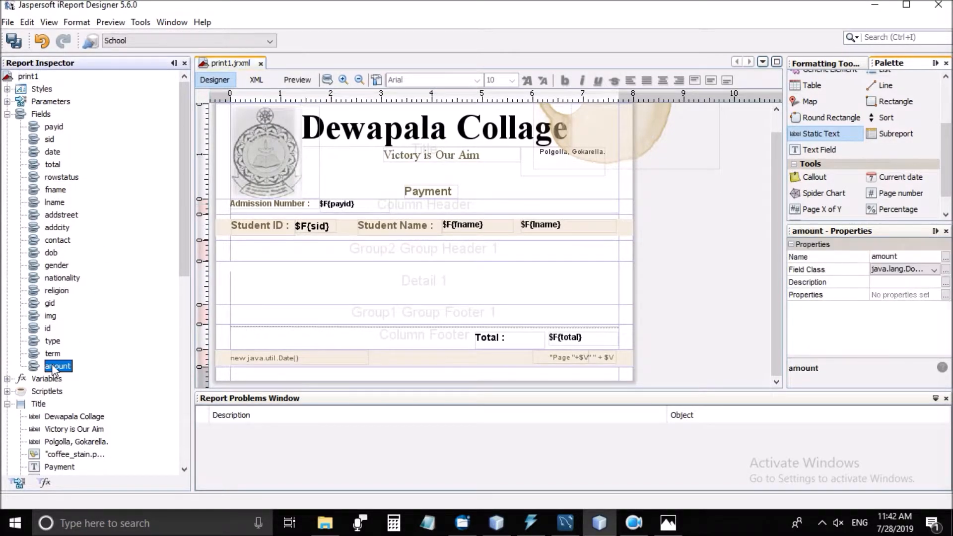
{"action": "left_click", "coordinate": [53, 356], "text": "ctrl"}
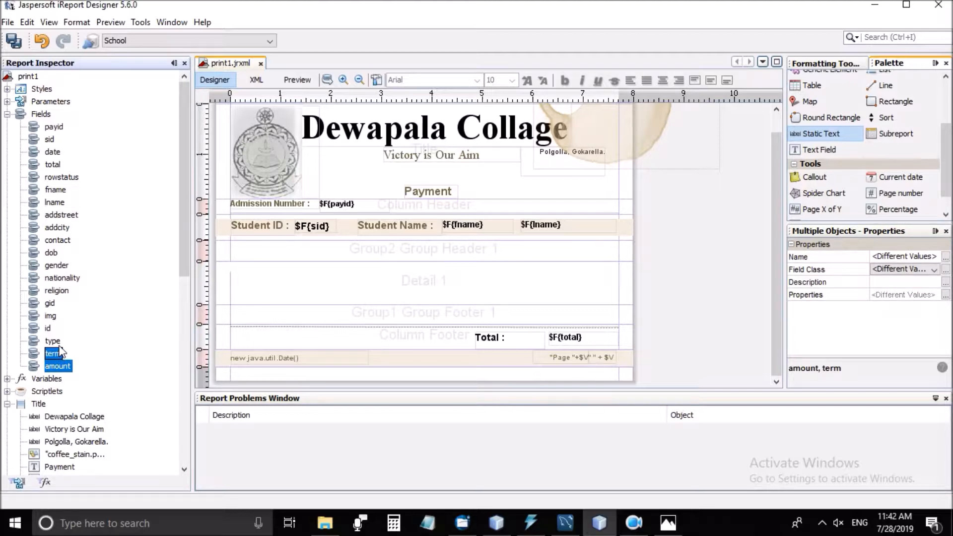
{"action": "left_click", "coordinate": [55, 342], "text": "ctrl"}
{"action": "left_click_drag", "start_coordinate": [58, 346], "coordinate": [226, 286]}
{"action": "left_click_drag", "start_coordinate": [415, 285], "coordinate": [416, 286]}
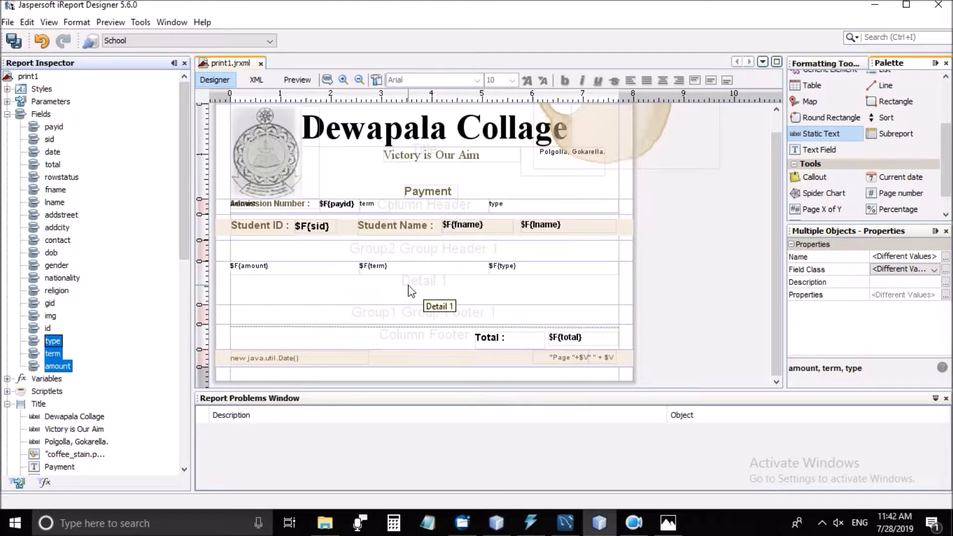
{"action": "left_click", "coordinate": [411, 291]}
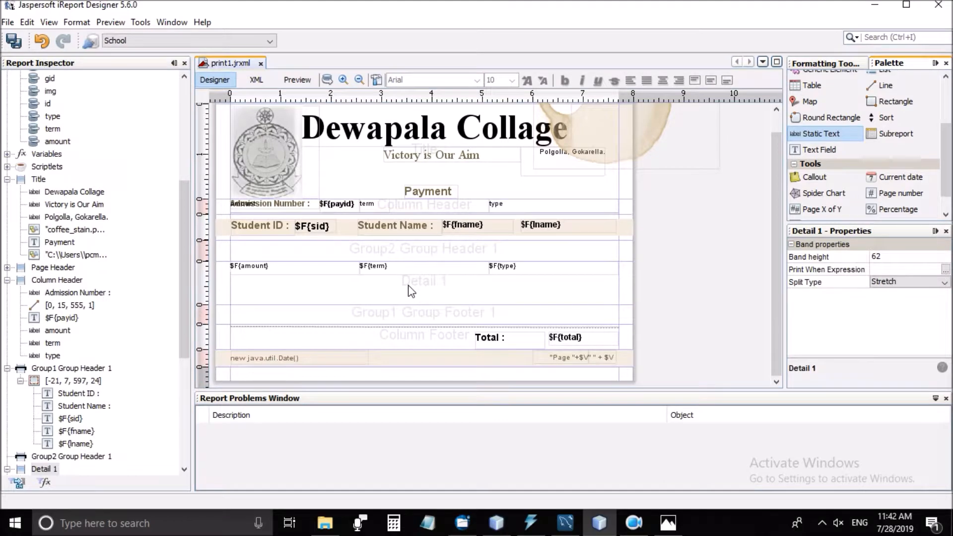
- Move the type label from the Column Header to the first column of the Group2 Group Header 1 band
{"action": "left_click", "coordinate": [501, 208]}
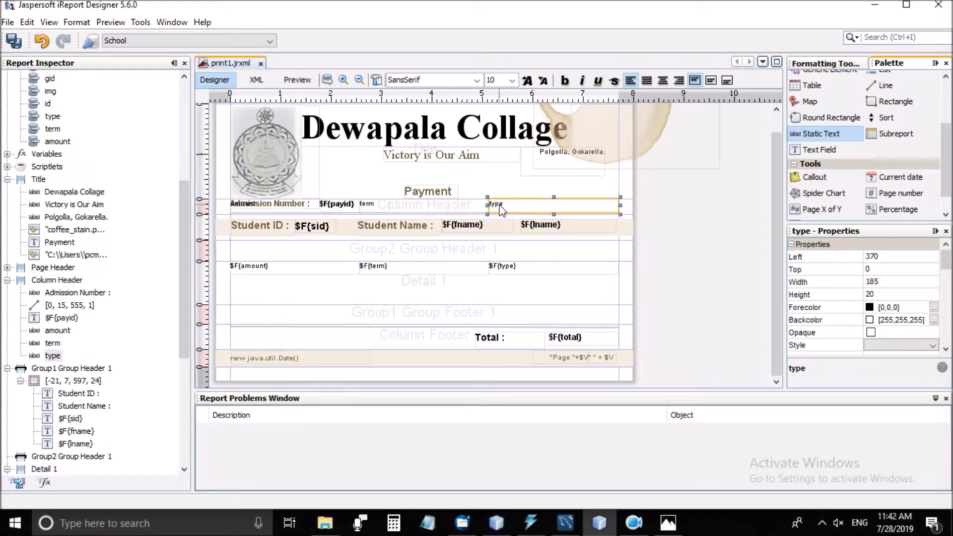
{"action": "left_click_drag", "start_coordinate": [500, 208], "coordinate": [496, 256]}
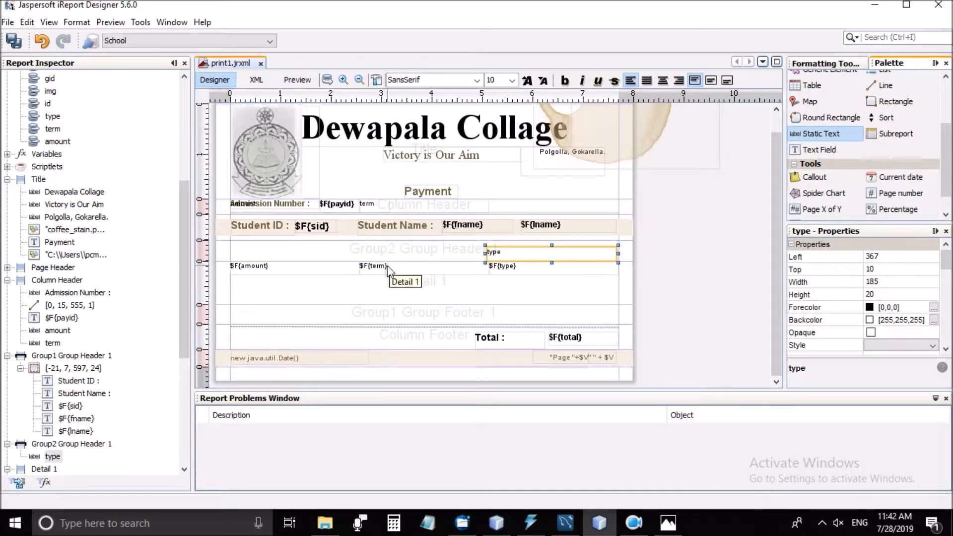
{"action": "left_click_drag", "start_coordinate": [504, 252], "coordinate": [254, 258]}
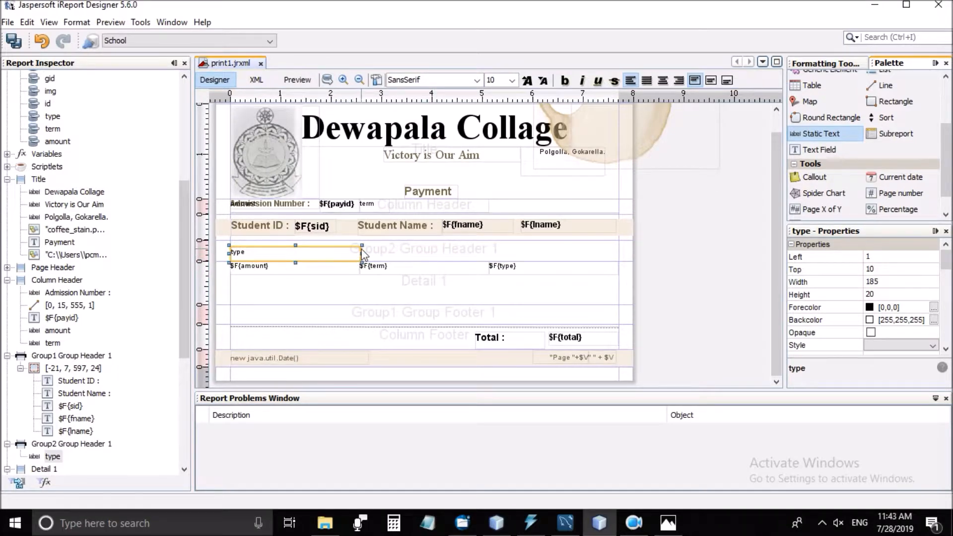
{"action": "left_click", "coordinate": [455, 287]}
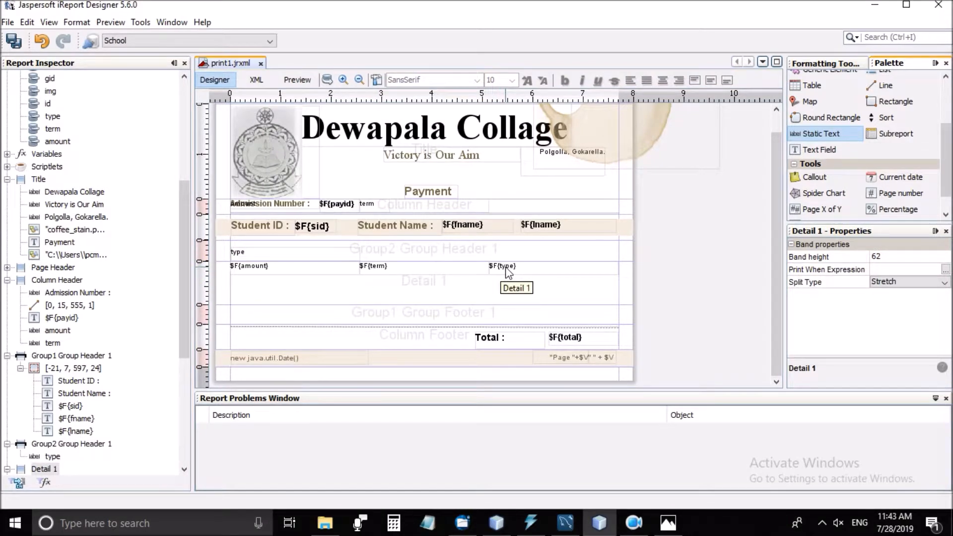
- Swap $F{amount} and $F{type} in the Detail 1 band so type is the first column and amount the third
{"action": "left_click_drag", "start_coordinate": [507, 272], "coordinate": [587, 273]}
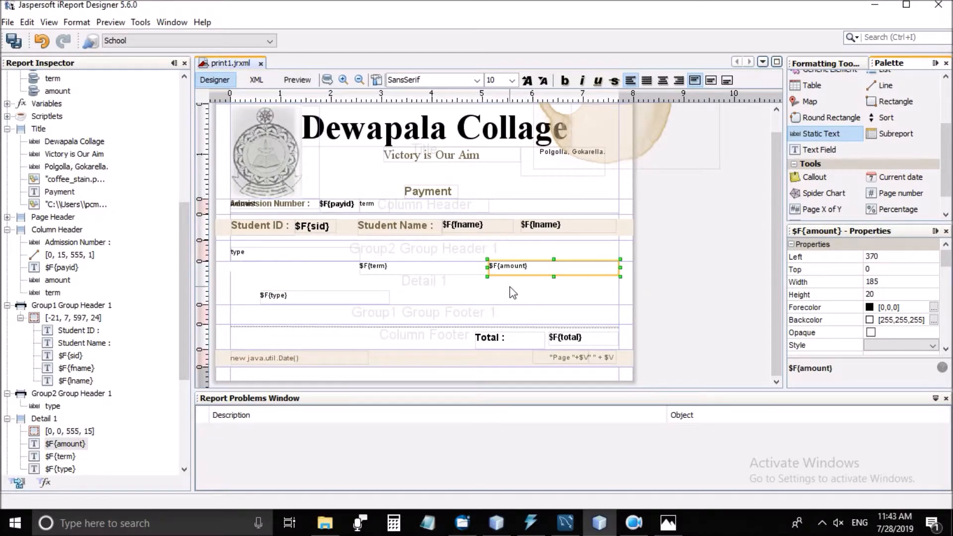
{"action": "left_click", "coordinate": [513, 292]}
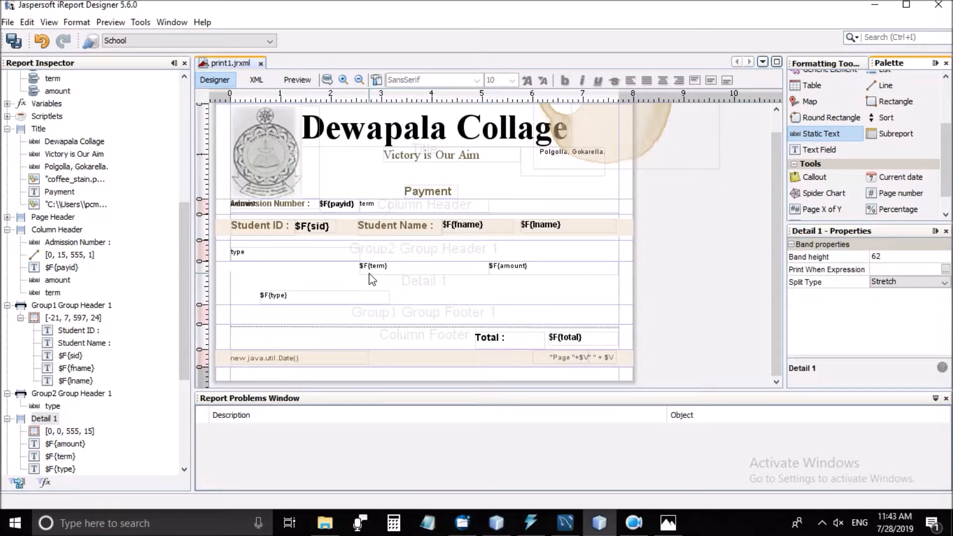
{"action": "left_click", "coordinate": [341, 303]}
{"action": "left_click_drag", "start_coordinate": [342, 303], "coordinate": [313, 275]}
{"action": "left_click", "coordinate": [374, 292]}
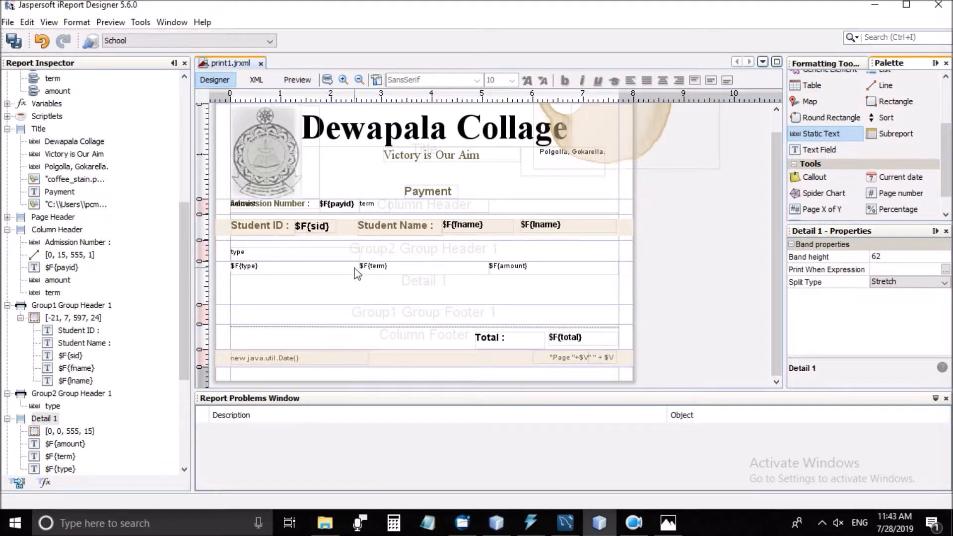
- Change the text of the type label in the Group2 header to "Type"
{"action": "left_click", "coordinate": [272, 255]}
{"action": "left_click", "coordinate": [271, 266]}
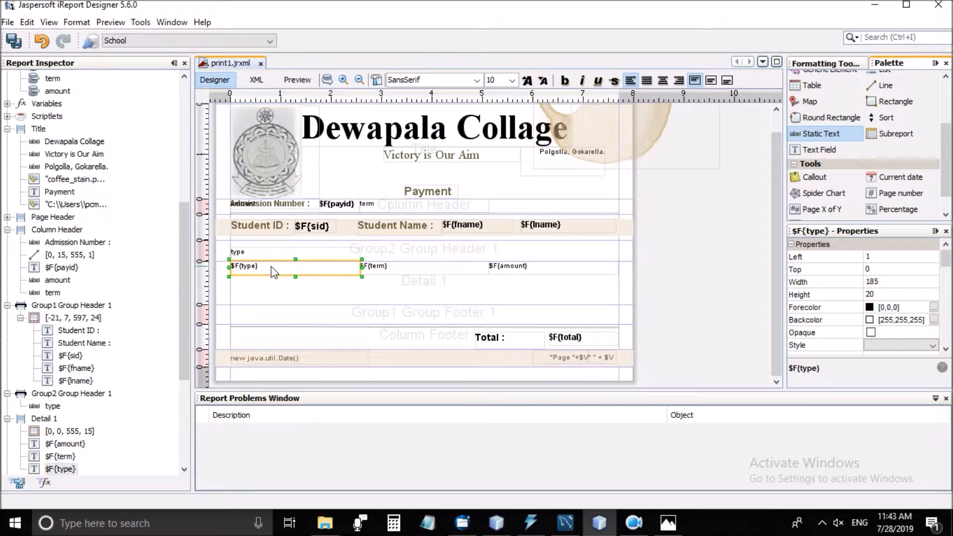
{"action": "left_click", "coordinate": [296, 287]}
{"action": "left_click", "coordinate": [276, 255]}
{"action": "double_click", "coordinate": [275, 255]}
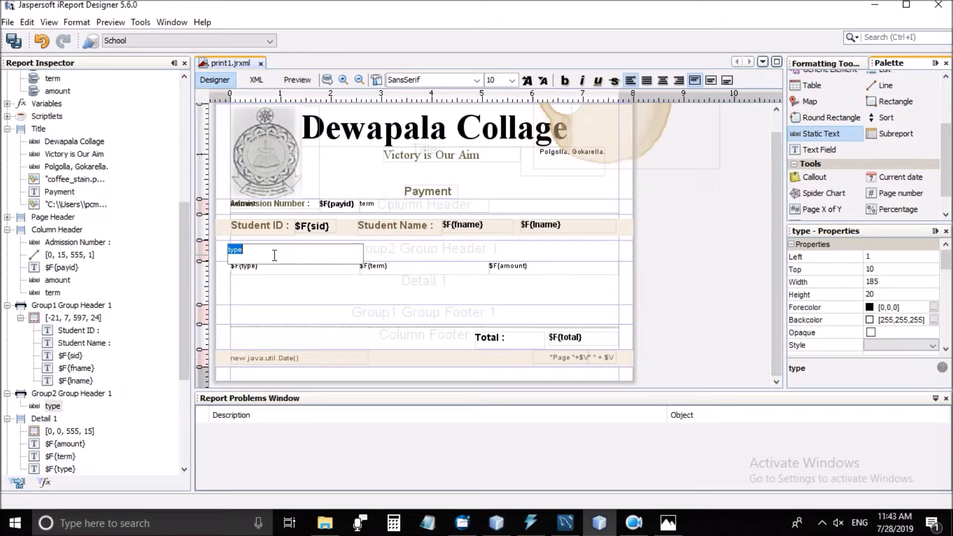
{"action": "type", "text": "Type"}
{"action": "key", "text": "Return"}
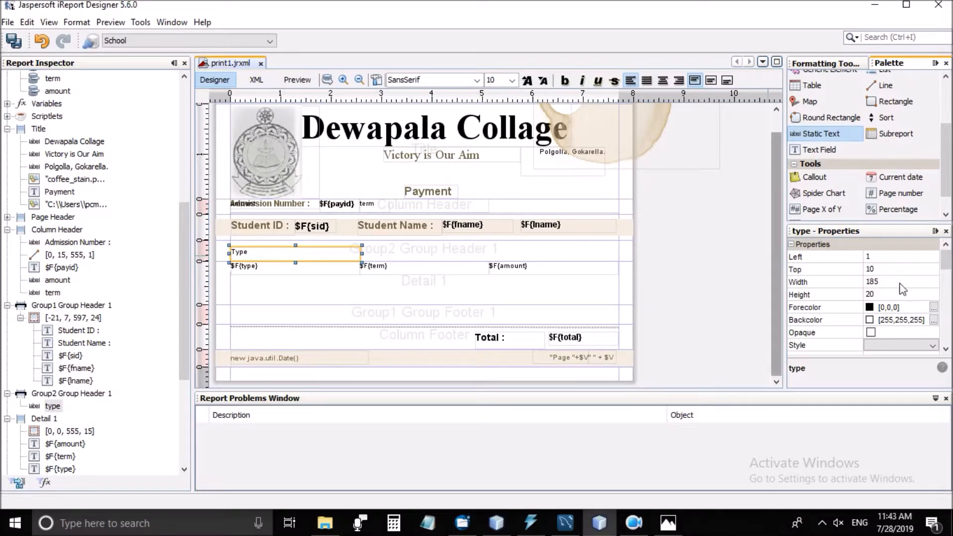
- Format the Type label with font size 12, bold and centered horizontal alignment
{"action": "left_click_drag", "start_coordinate": [946, 271], "coordinate": [941, 307]}
{"action": "left_click", "coordinate": [932, 297]}
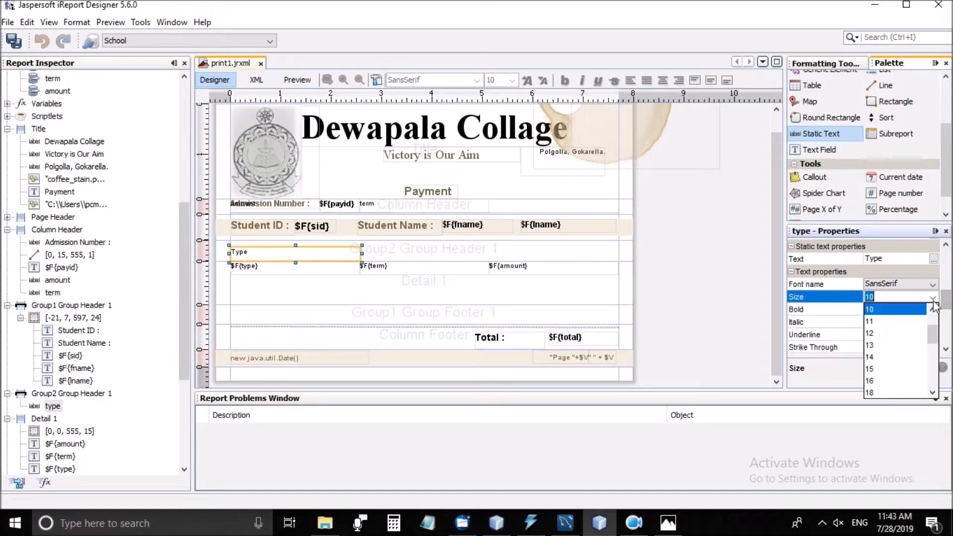
{"action": "left_click", "coordinate": [893, 333]}
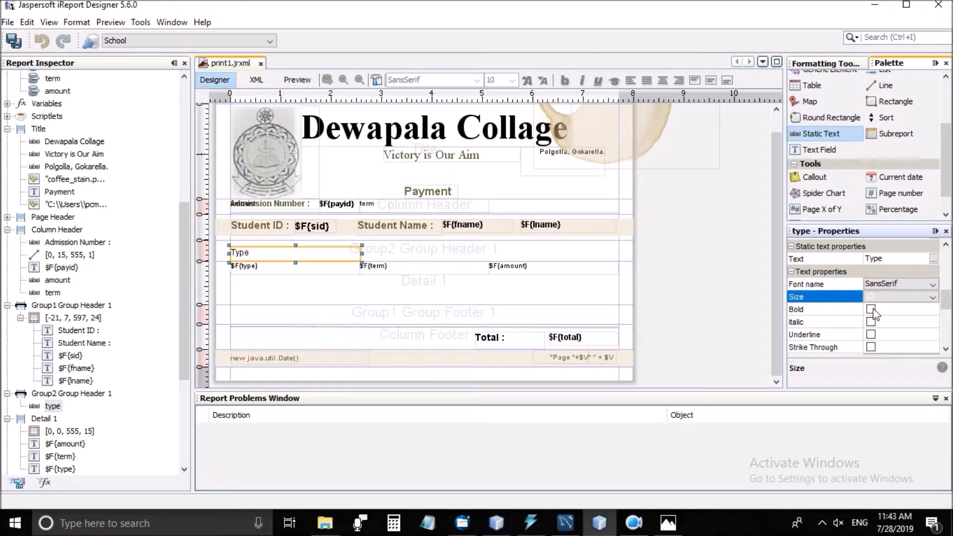
{"action": "left_click", "coordinate": [872, 309]}
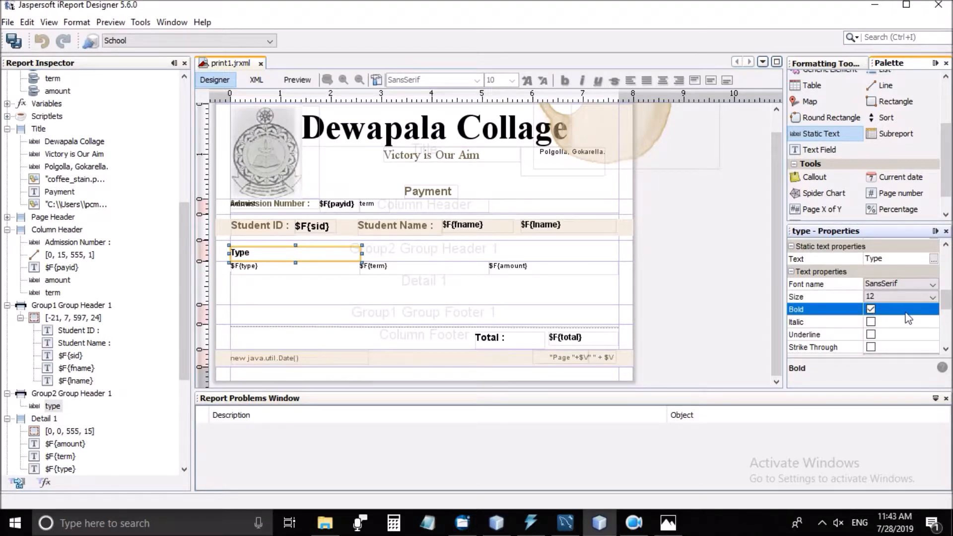
{"action": "scroll", "coordinate": [938, 279], "scroll_direction": "down", "scroll_amount": 2}
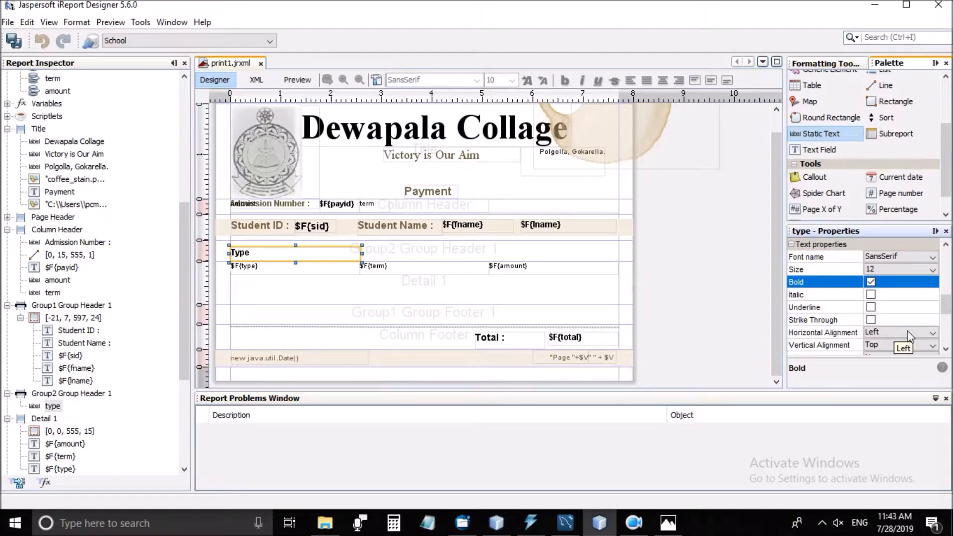
{"action": "left_click", "coordinate": [933, 333]}
{"action": "left_click", "coordinate": [899, 357]}
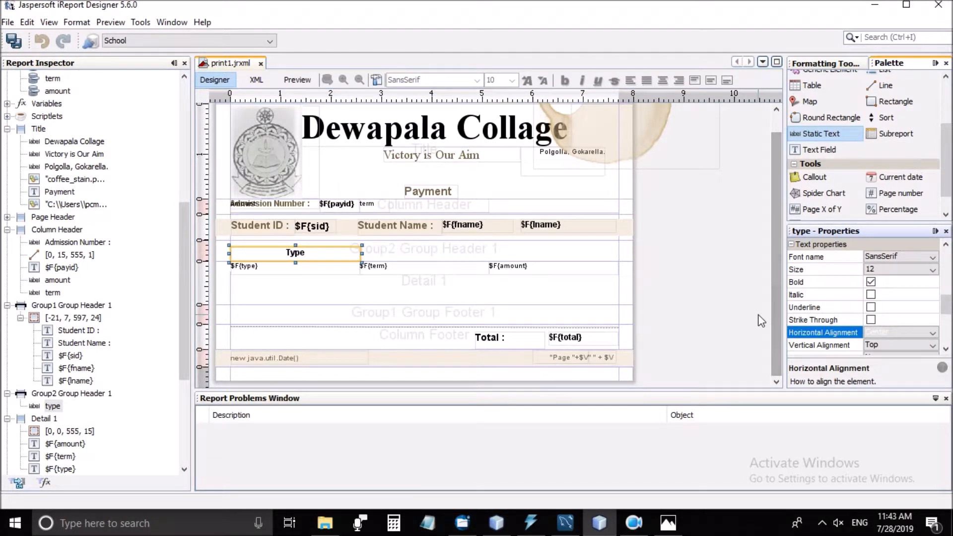
- Move the term and amount labels from the Column Header into the Group2 header, above $F{term} and $F{amount}
{"action": "left_click", "coordinate": [403, 253]}
{"action": "left_click", "coordinate": [375, 213]}
{"action": "left_click_drag", "start_coordinate": [371, 206], "coordinate": [372, 250]}
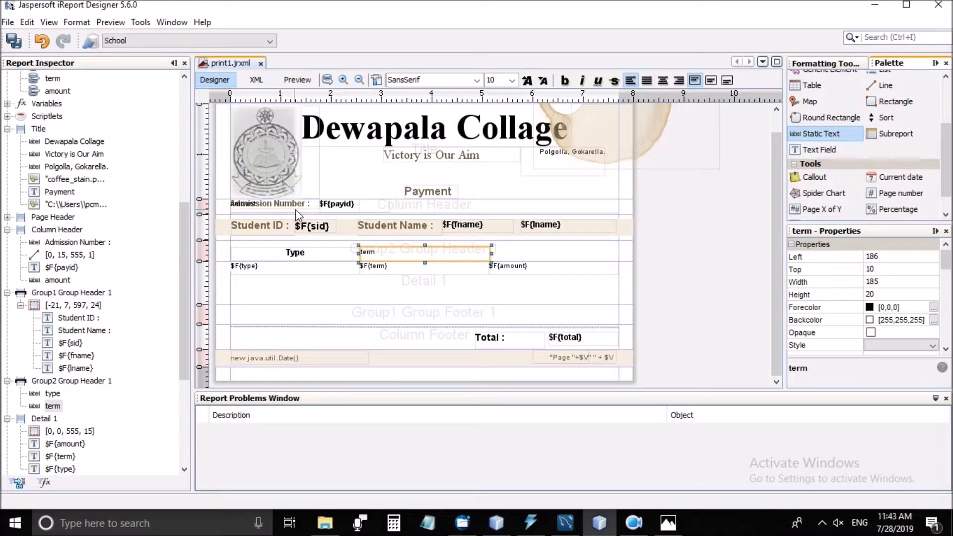
{"action": "left_click", "coordinate": [258, 212]}
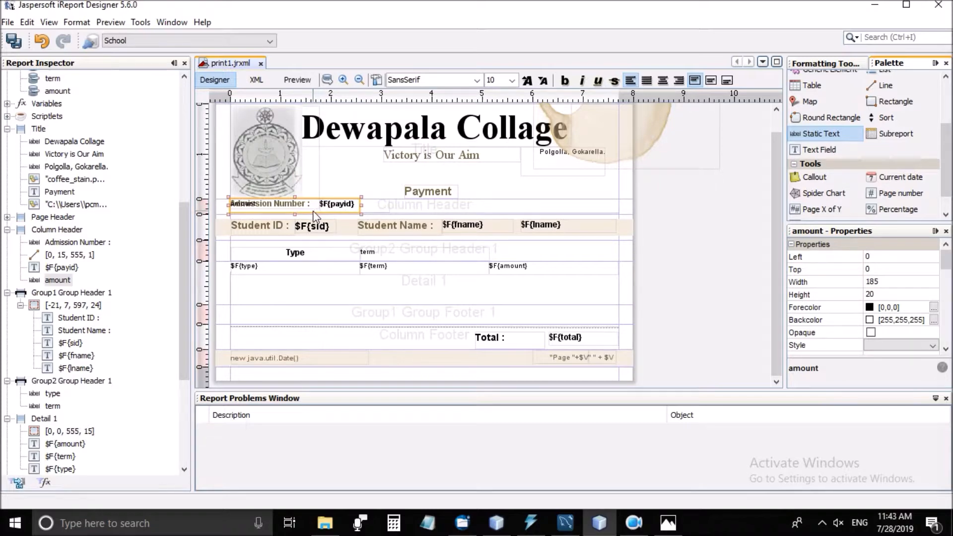
{"action": "left_click_drag", "start_coordinate": [315, 211], "coordinate": [575, 263]}
{"action": "left_click", "coordinate": [671, 263]}
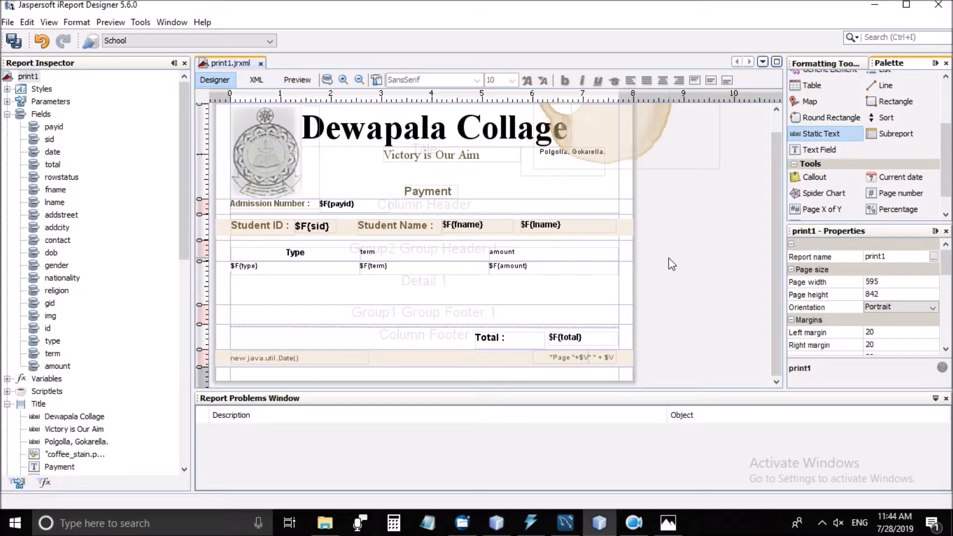
- Set the term and amount labels together to font size 12 and bold
{"action": "left_click", "coordinate": [476, 258]}
{"action": "left_click", "coordinate": [506, 257], "text": "shift"}
{"action": "scroll", "coordinate": [920, 298], "scroll_direction": "down", "scroll_amount": 3}
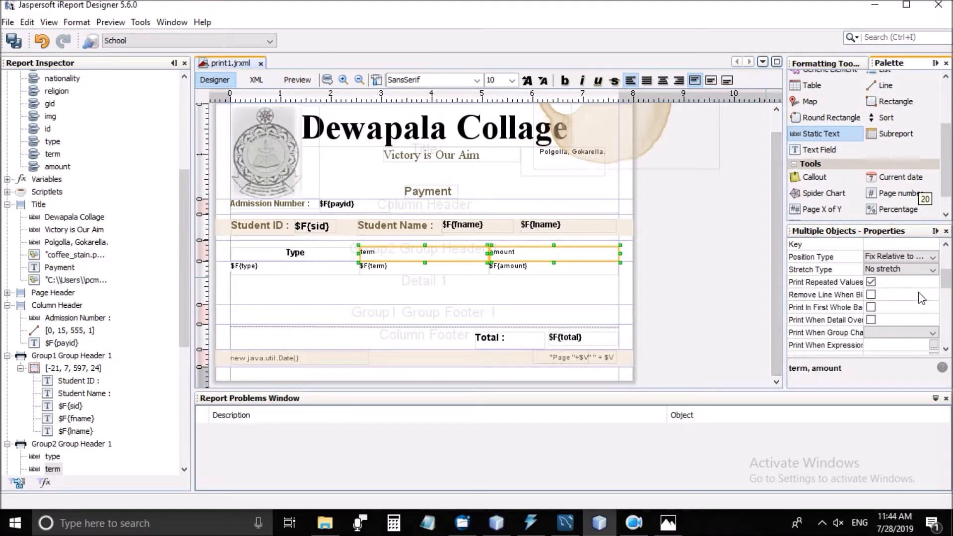
{"action": "scroll", "coordinate": [919, 298], "scroll_direction": "down", "scroll_amount": 3}
{"action": "scroll", "coordinate": [921, 298], "scroll_direction": "down", "scroll_amount": 1}
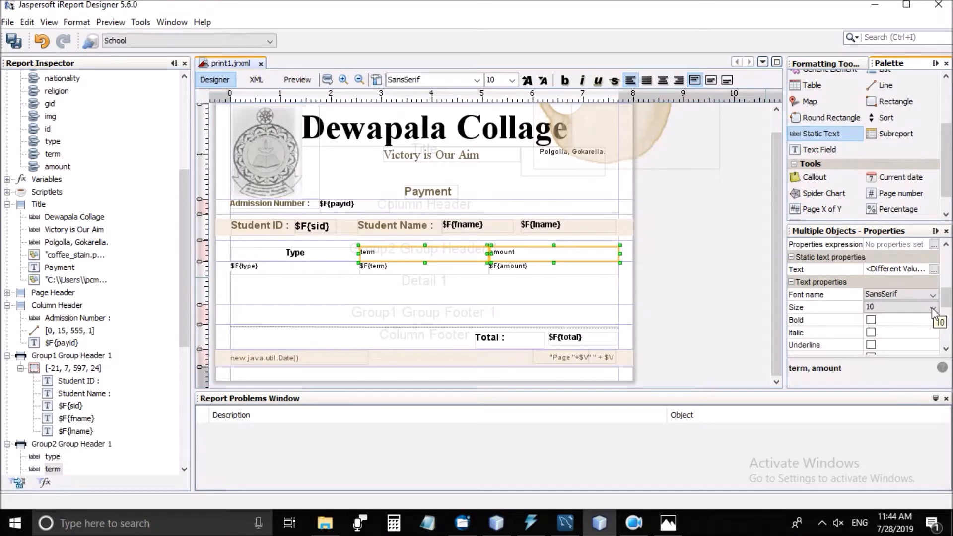
{"action": "left_click", "coordinate": [930, 309]}
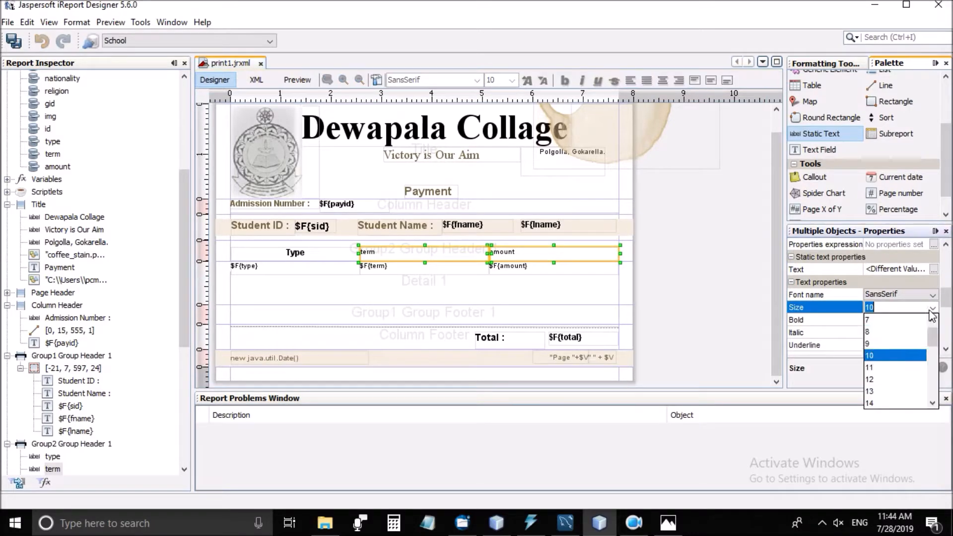
{"action": "left_click", "coordinate": [877, 379]}
{"action": "left_click", "coordinate": [875, 325]}
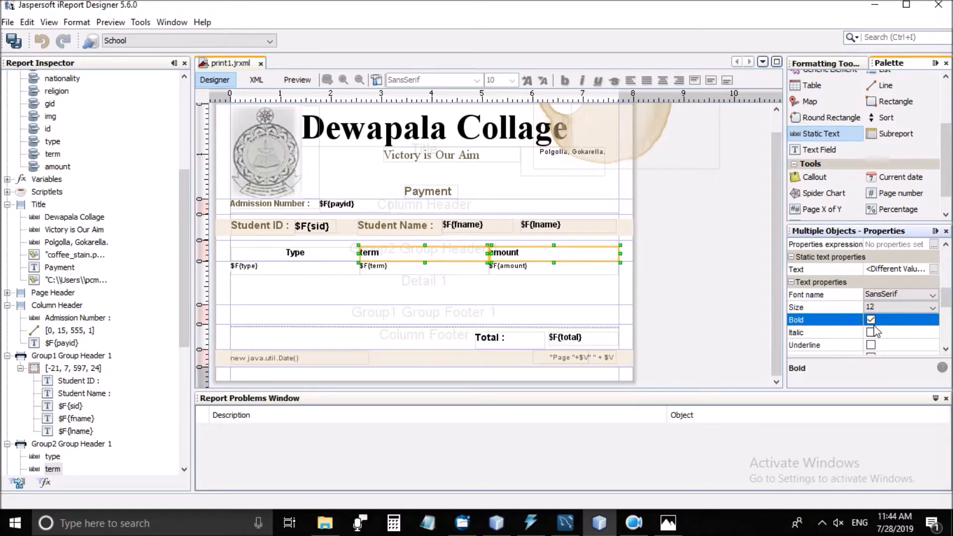
{"action": "left_click", "coordinate": [638, 287]}
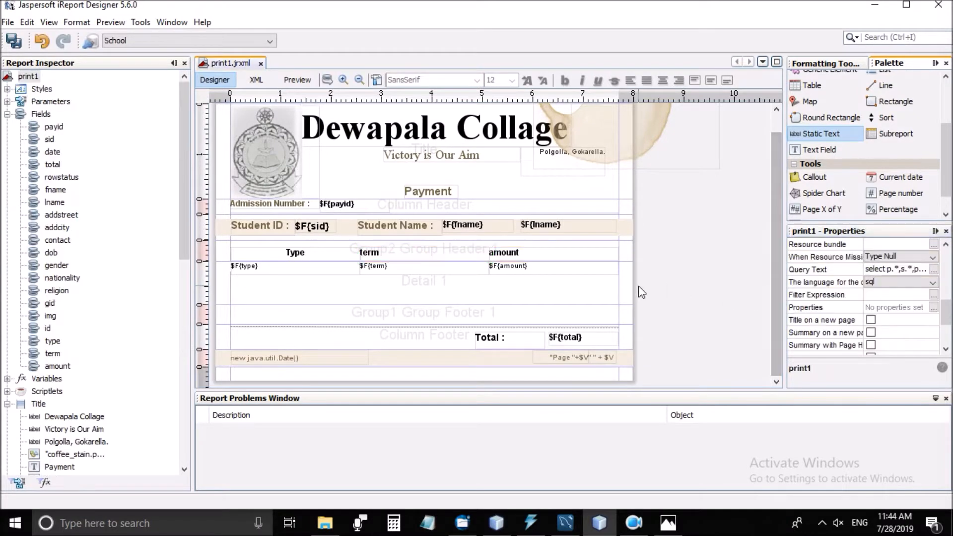
- Change the texts of the term and amount labels in the Group2 header to "Term" and "Amount"
{"action": "left_click", "coordinate": [421, 261]}
{"action": "double_click", "coordinate": [420, 258]}
{"action": "type", "text": "T"}
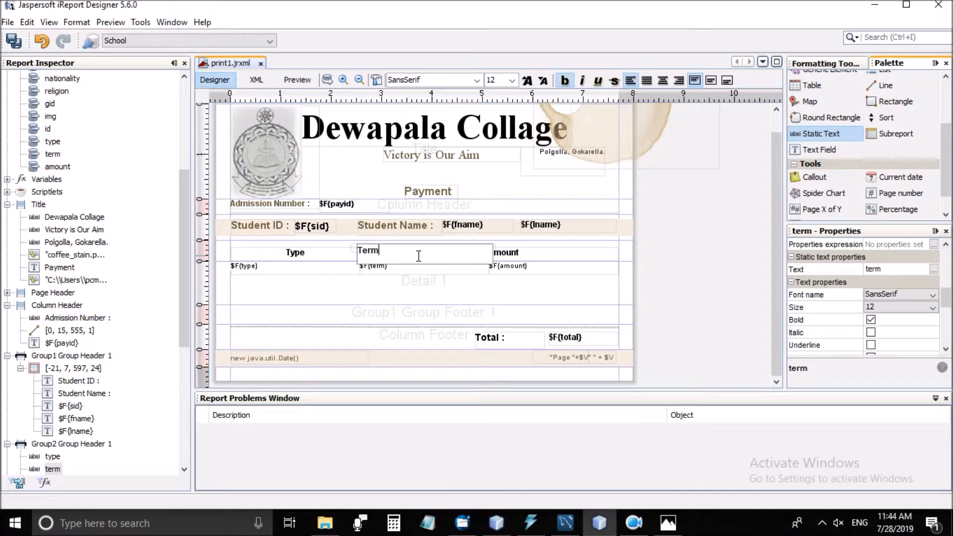
{"action": "key", "text": "Return"}
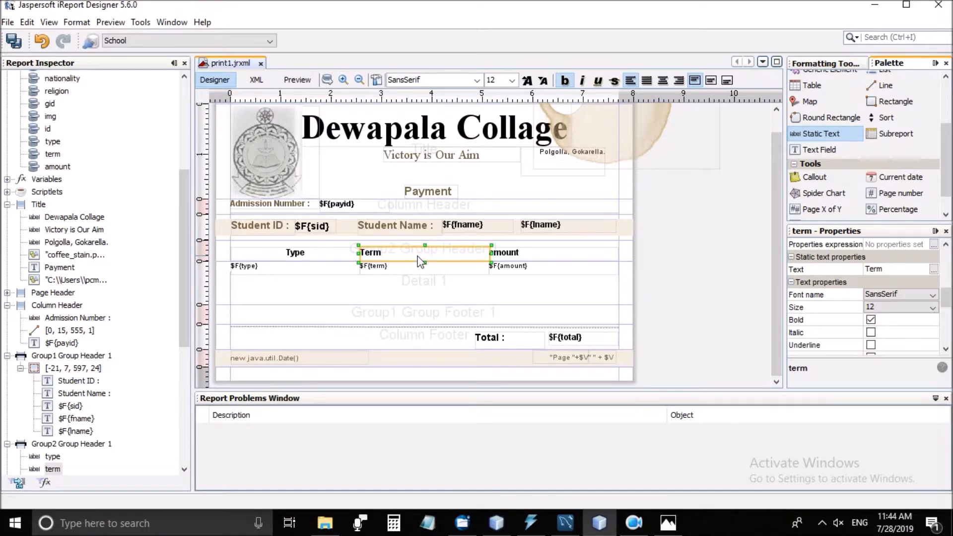
{"action": "double_click", "coordinate": [516, 250]}
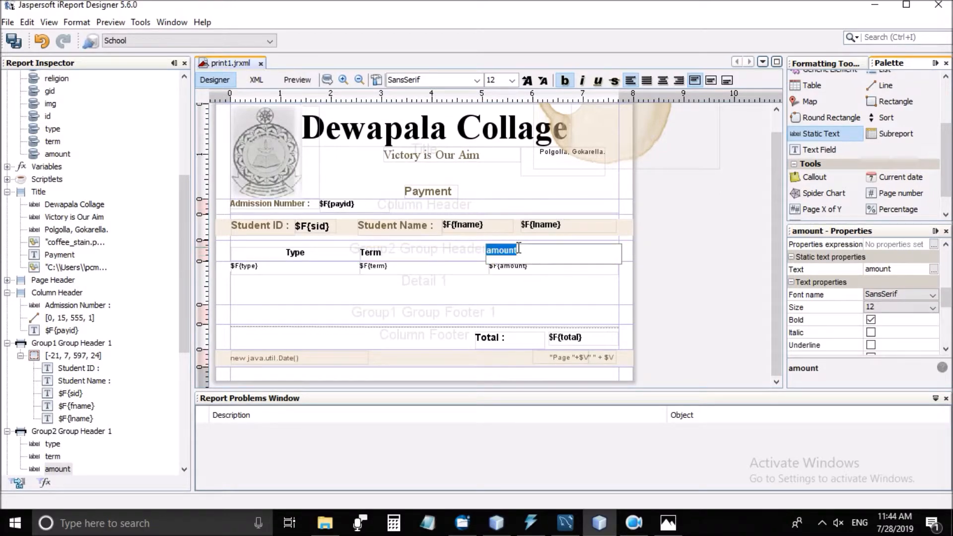
{"action": "left_click", "coordinate": [518, 249]}
{"action": "type", "text": "A"}
{"action": "key", "text": "Return"}
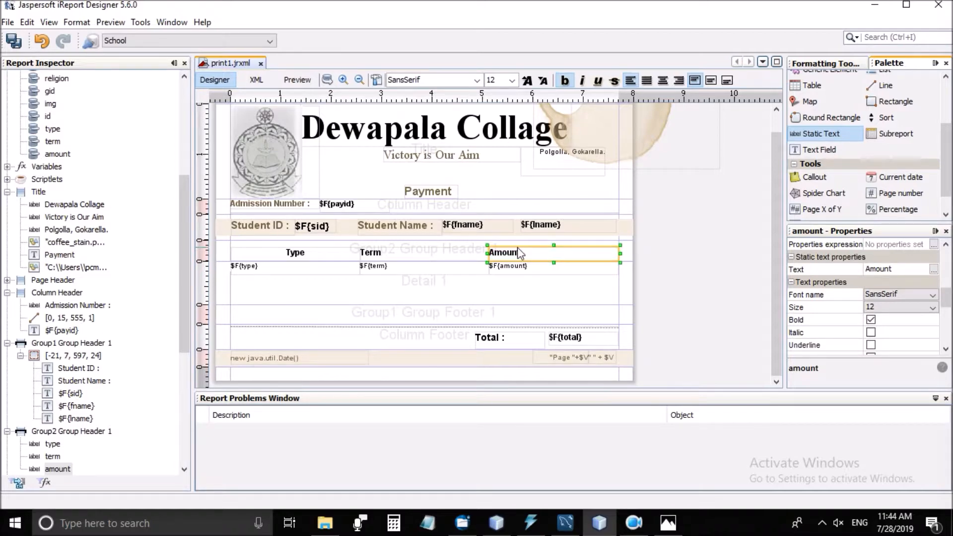
- Set the horizontal alignment of the Term and Amount header labels together to Center
{"action": "left_click", "coordinate": [457, 252], "text": "shift"}
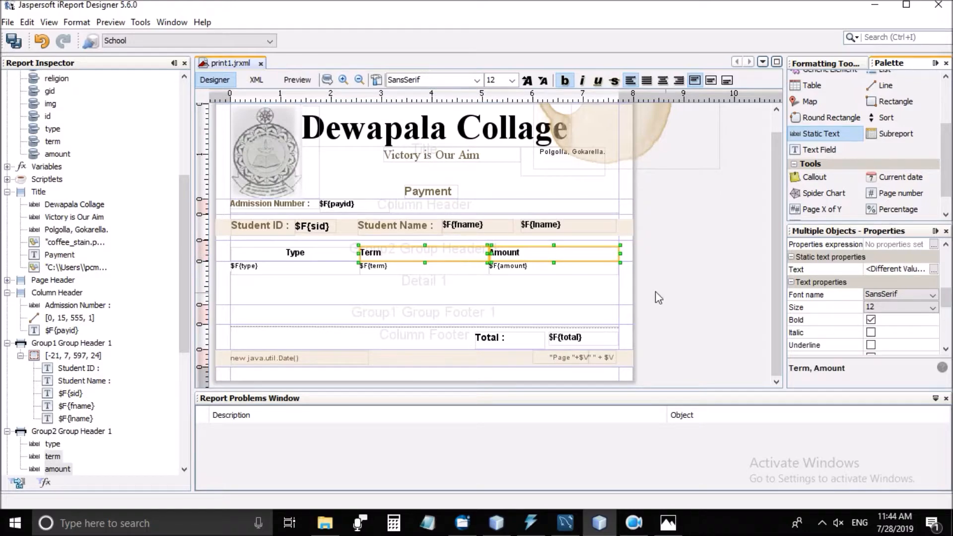
{"action": "scroll", "coordinate": [891, 299], "scroll_direction": "down", "scroll_amount": 2}
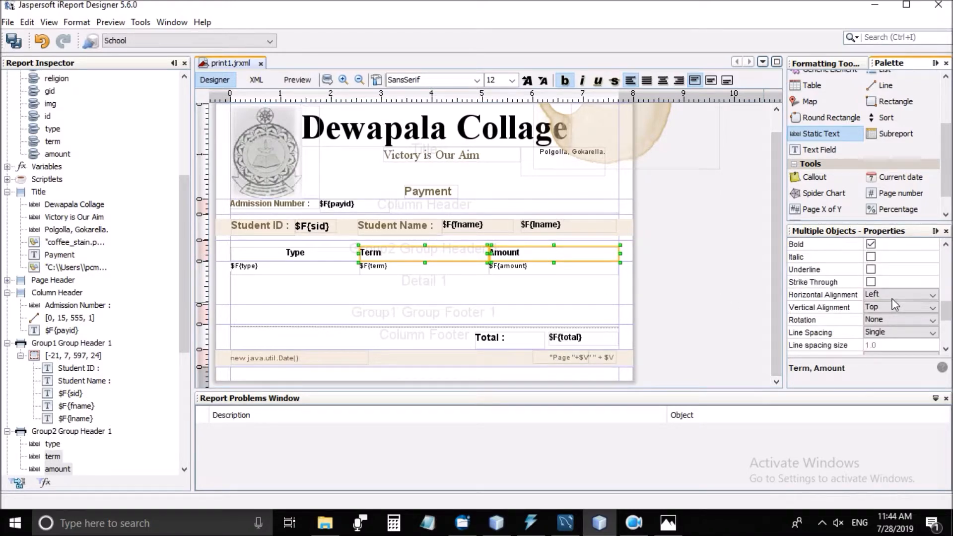
{"action": "left_click", "coordinate": [923, 295]}
{"action": "left_click", "coordinate": [876, 319]}
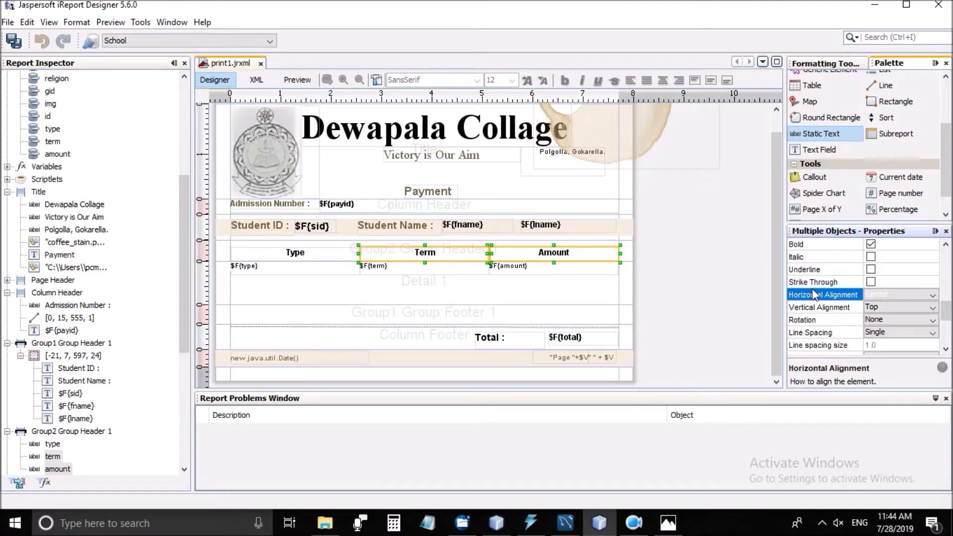
{"action": "left_click", "coordinate": [671, 252]}
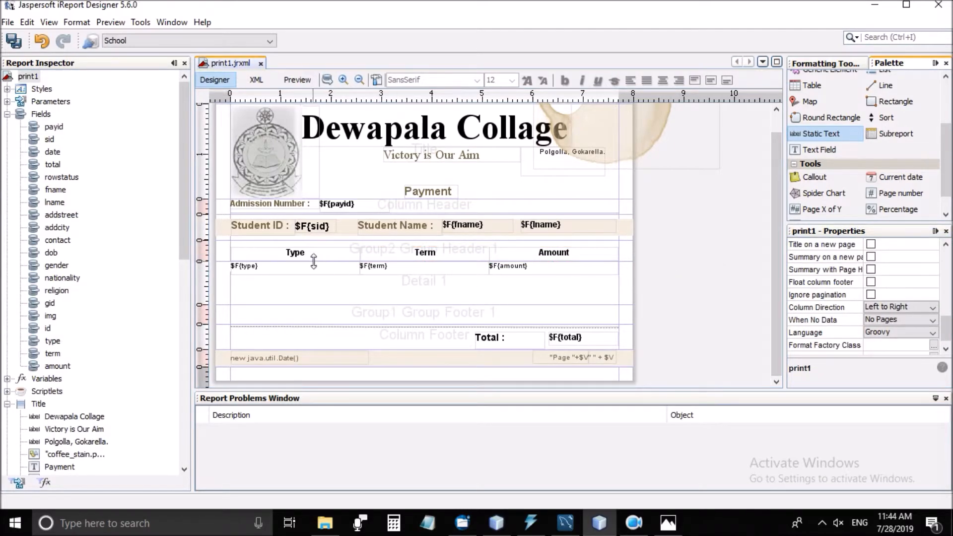
- Set the horizontal alignment of the $F{amount} field in the Detail band to Right
{"action": "left_click", "coordinate": [532, 270]}
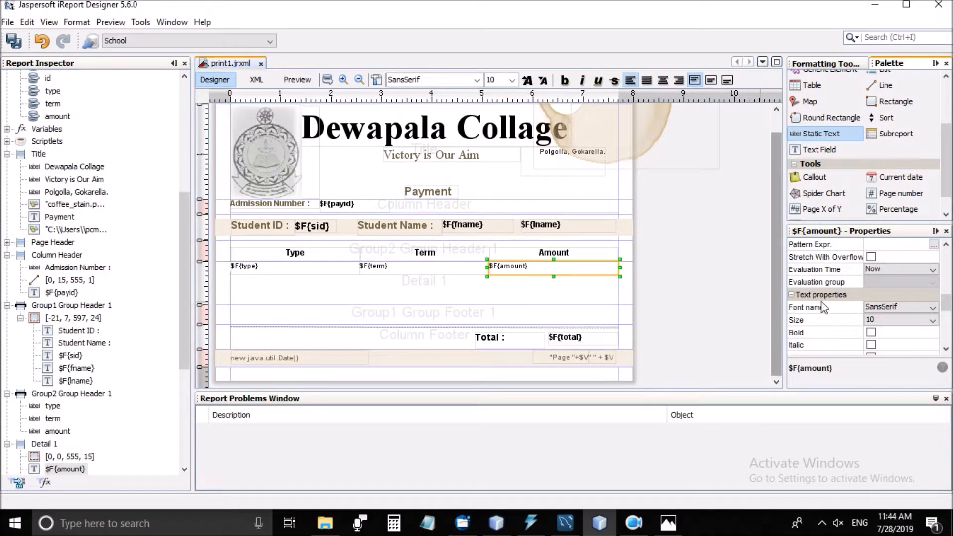
{"action": "scroll", "coordinate": [918, 332], "scroll_direction": "down", "scroll_amount": 2}
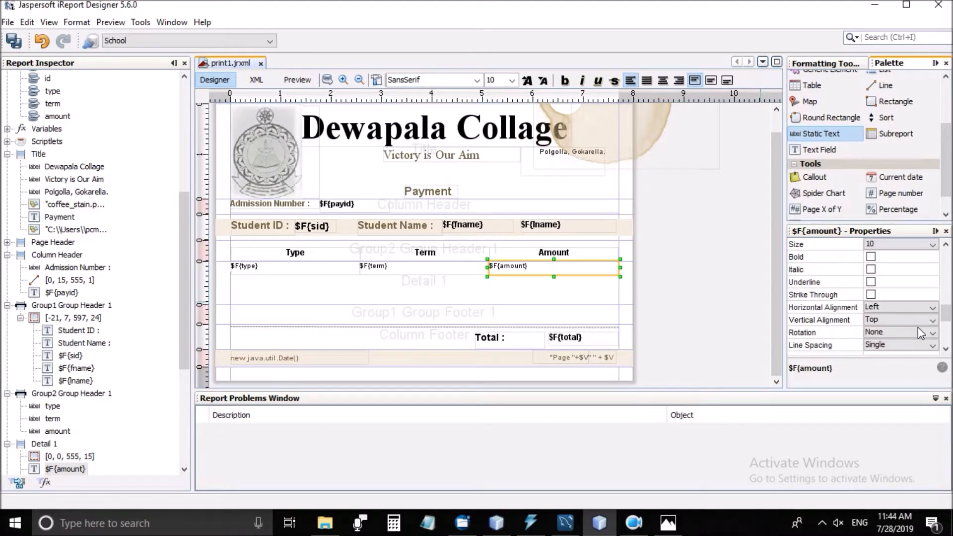
{"action": "left_click", "coordinate": [933, 307]}
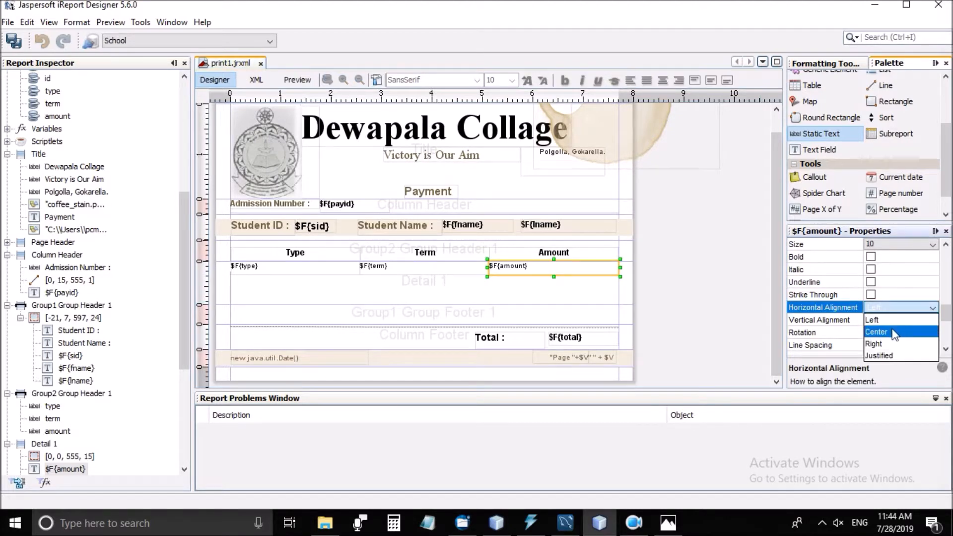
{"action": "left_click", "coordinate": [889, 343]}
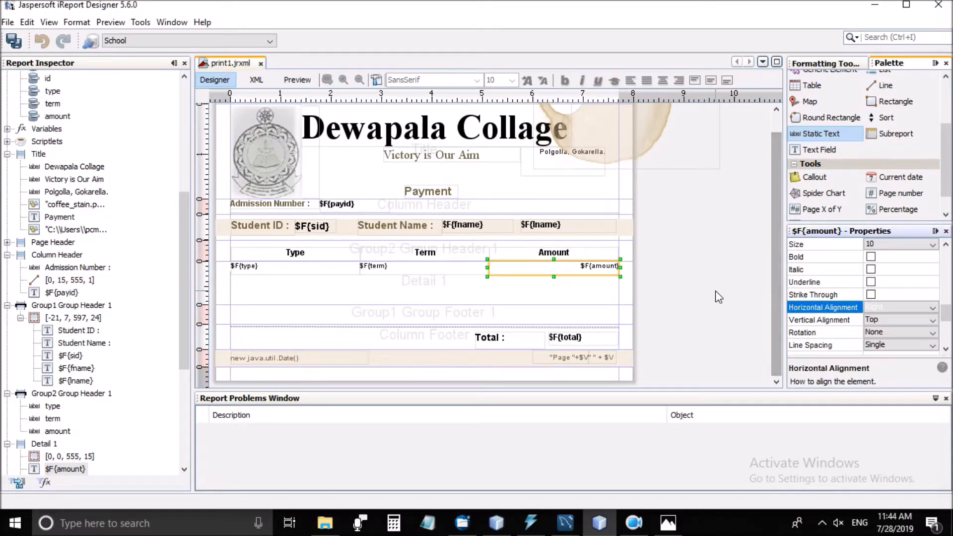
{"action": "left_click", "coordinate": [634, 284]}
- Make the $F{type}, $F{term} and $F{amount} detail fields bold with font size 11
{"action": "left_click", "coordinate": [611, 269]}
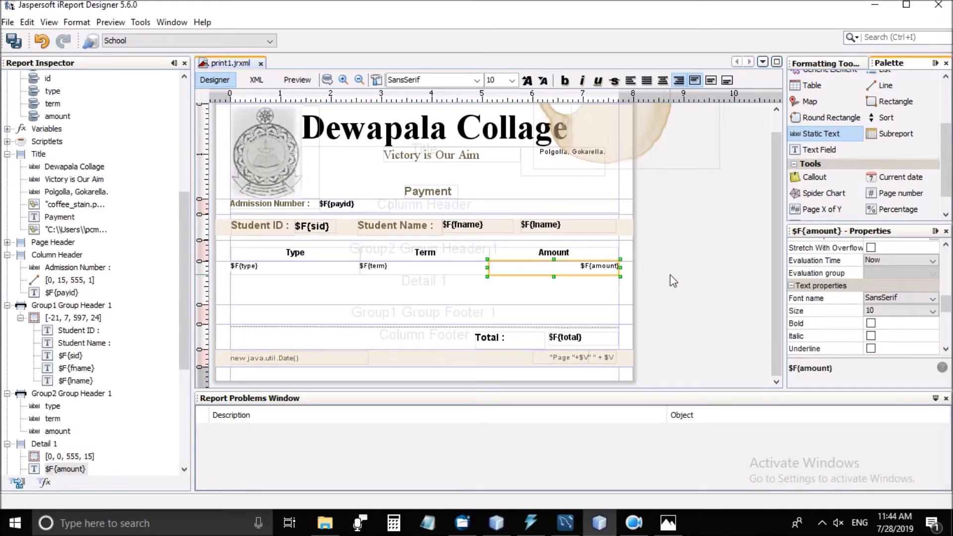
{"action": "left_click", "coordinate": [373, 268], "text": "shift"}
{"action": "left_click", "coordinate": [244, 267], "text": "shift"}
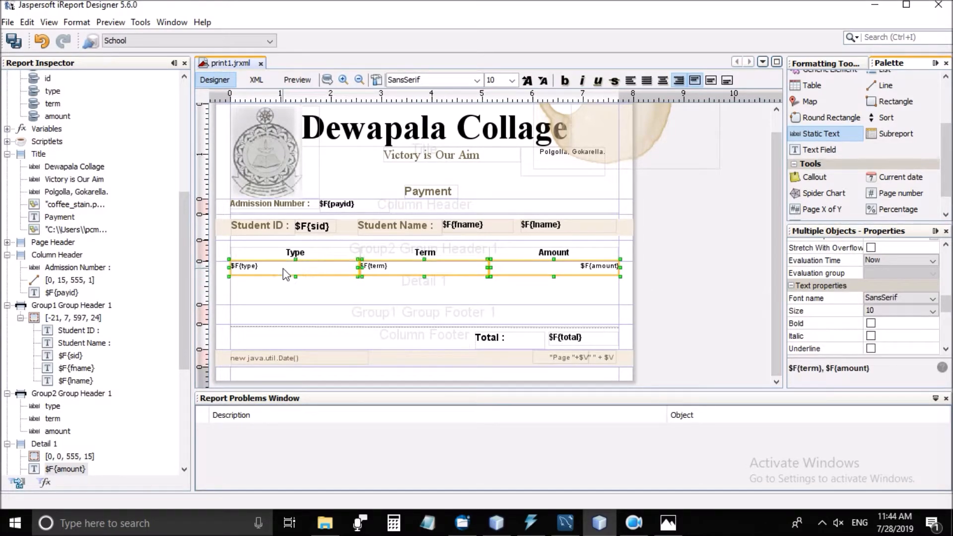
{"action": "left_click", "coordinate": [870, 323]}
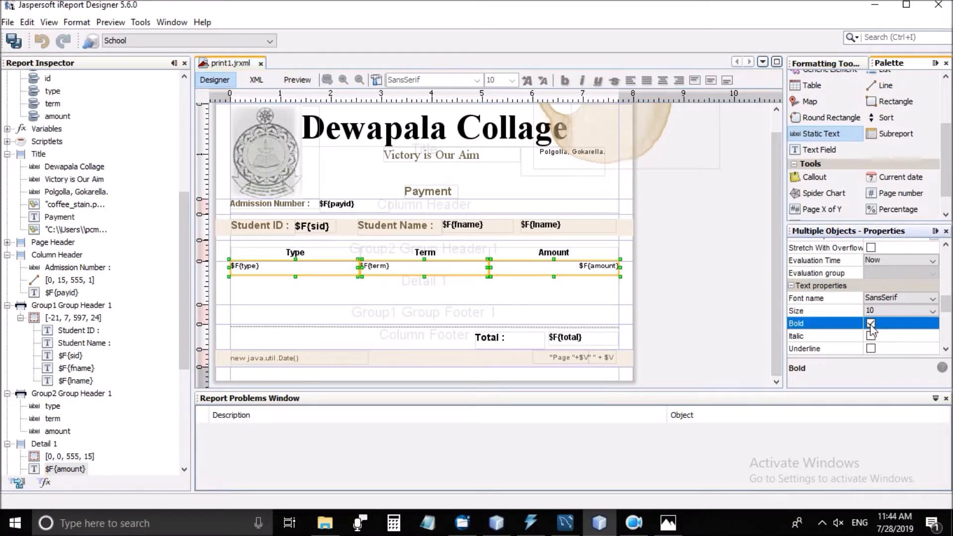
{"action": "left_click", "coordinate": [933, 312]}
{"action": "left_click", "coordinate": [873, 371]}
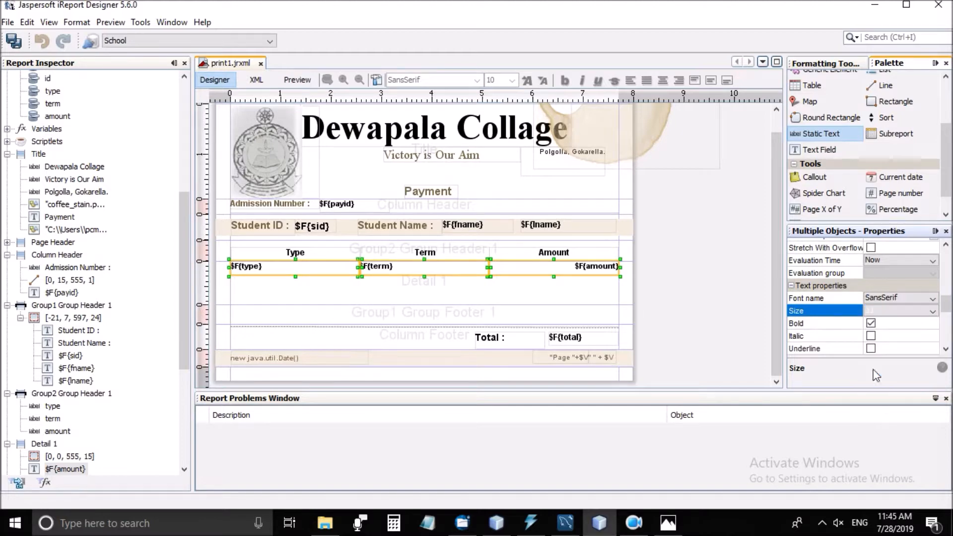
{"action": "left_click", "coordinate": [671, 296]}
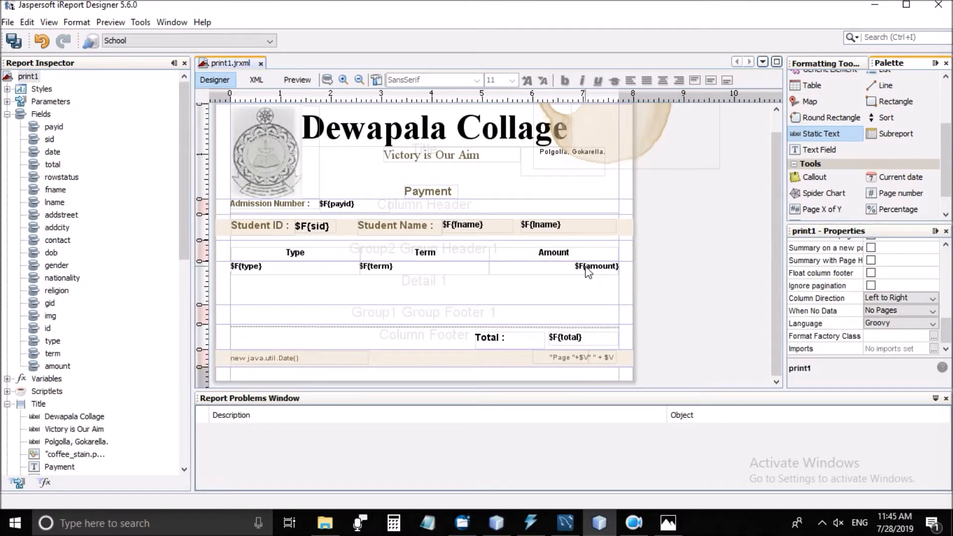
{"action": "left_click", "coordinate": [399, 271]}
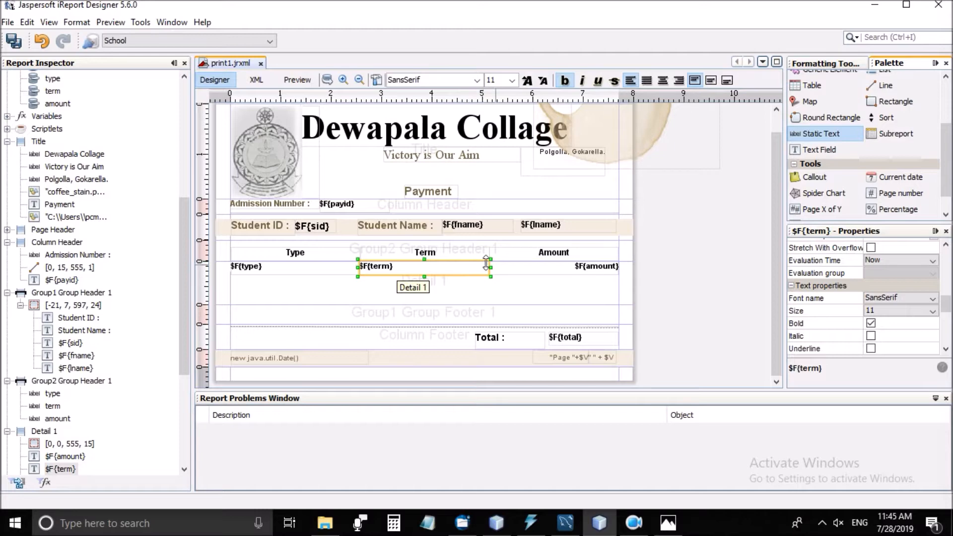
{"action": "scroll", "coordinate": [899, 305], "scroll_direction": "down", "scroll_amount": 2}
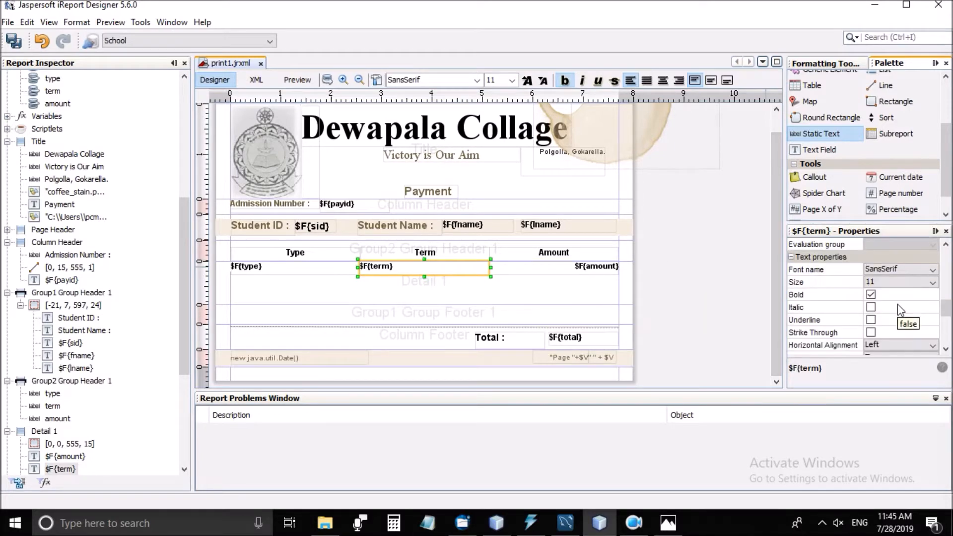
{"action": "scroll", "coordinate": [900, 322], "scroll_direction": "down", "scroll_amount": 2}
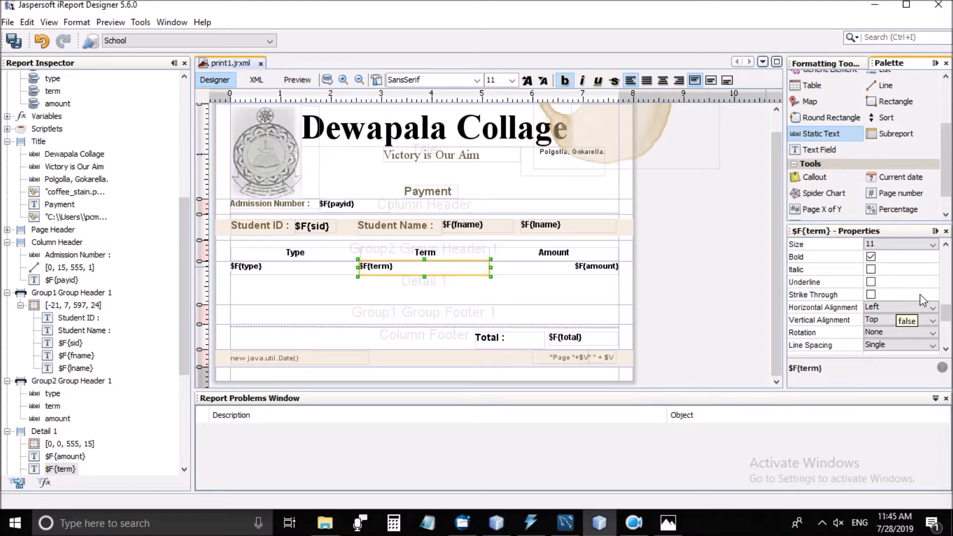
{"action": "left_click", "coordinate": [708, 282]}
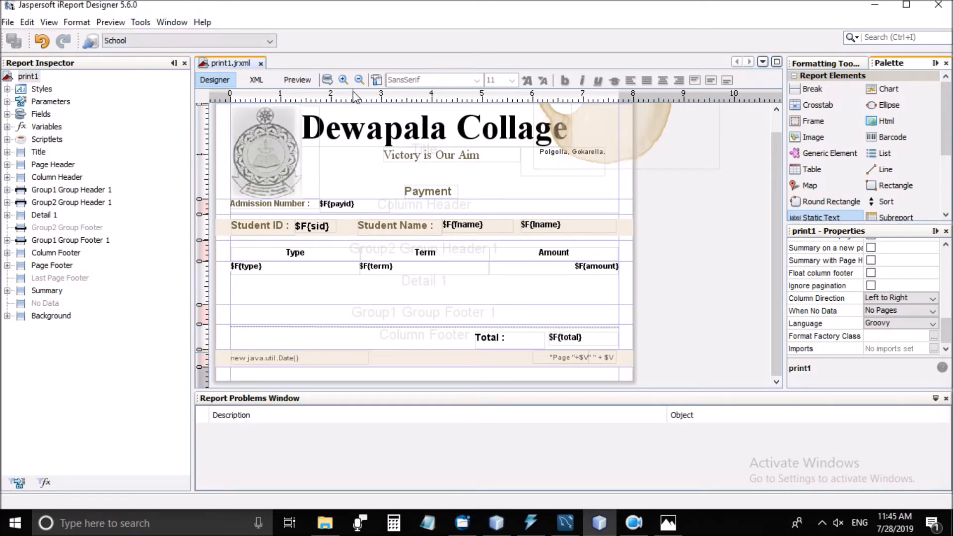
- Check the SQL statement in the report query and close it without changes
{"action": "left_click", "coordinate": [328, 80]}
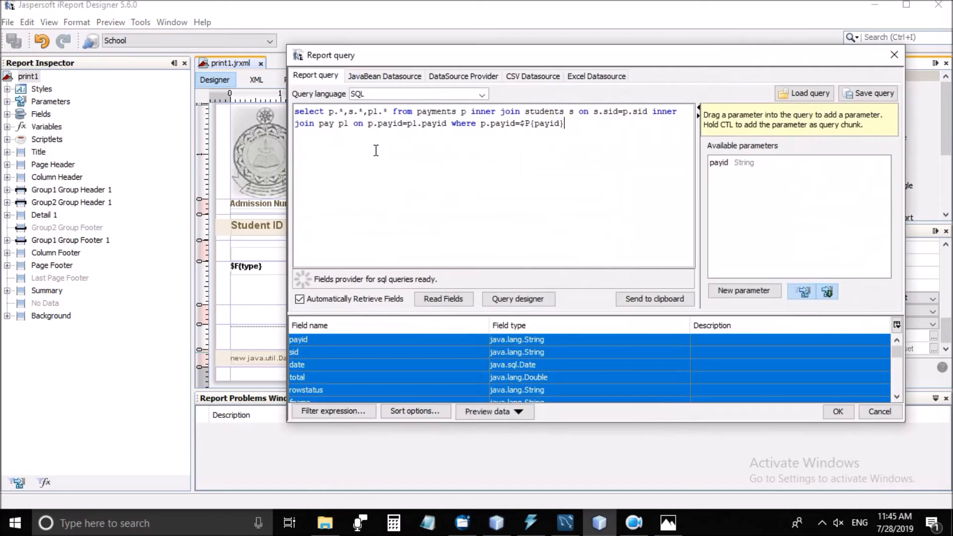
{"action": "left_click", "coordinate": [894, 55]}
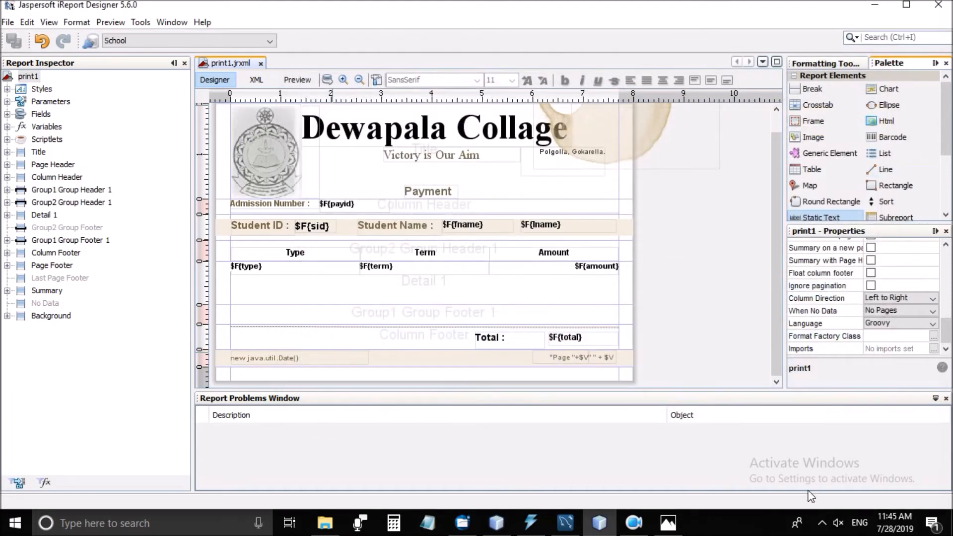
{"action": "left_click", "coordinate": [822, 524]}
{"action": "right_click", "coordinate": [838, 493]}
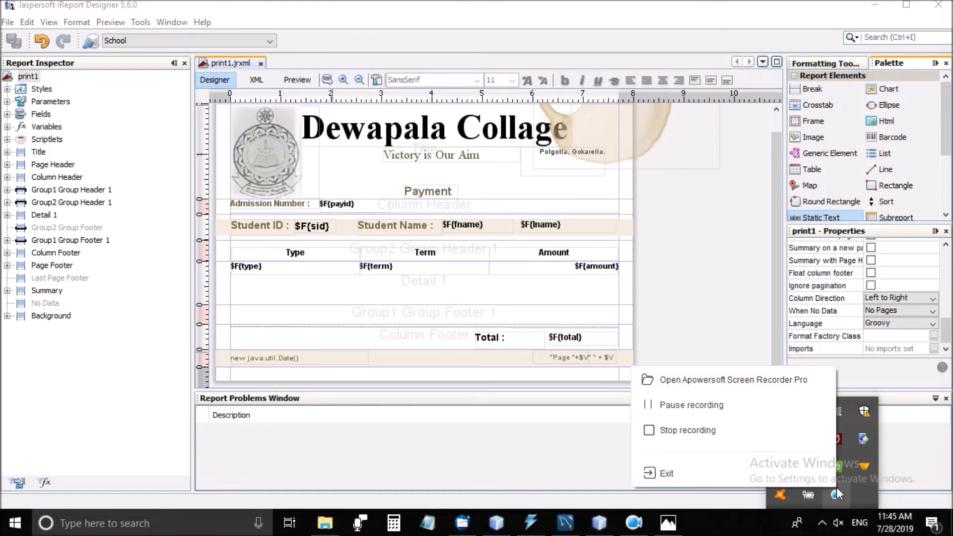
{"action": "left_click", "coordinate": [675, 407]}
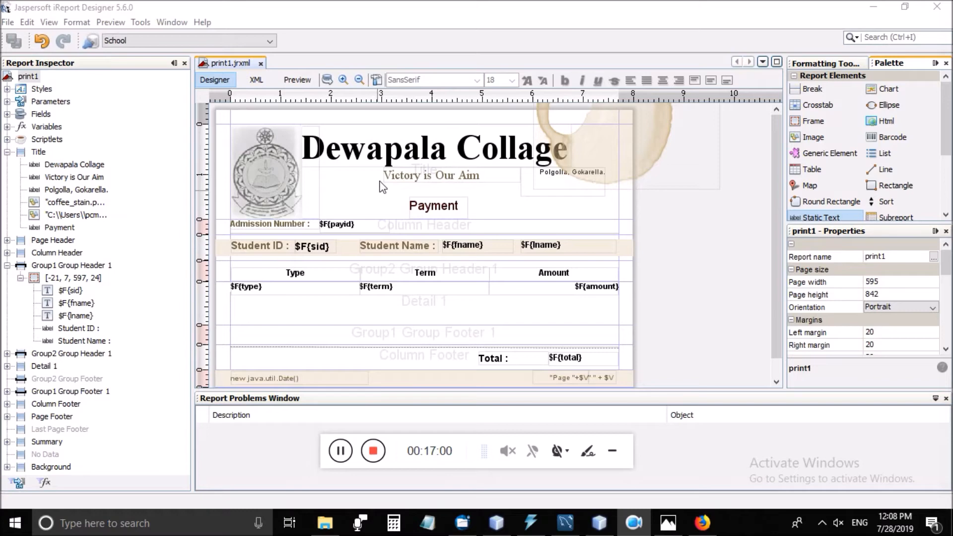
- Preview the report with the offered payid value and examine the page from the header and detail rows down to the total
{"action": "left_click", "coordinate": [312, 82]}
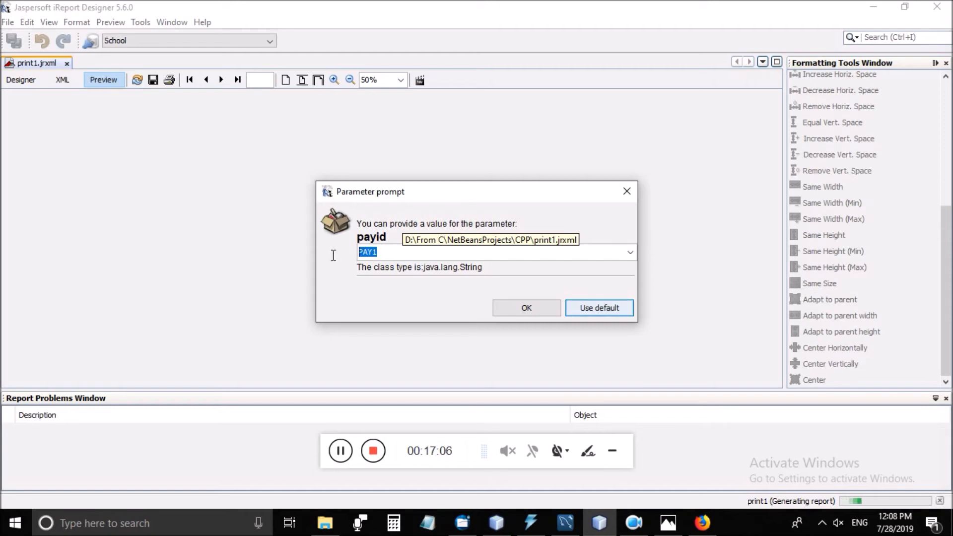
{"action": "left_click", "coordinate": [528, 309]}
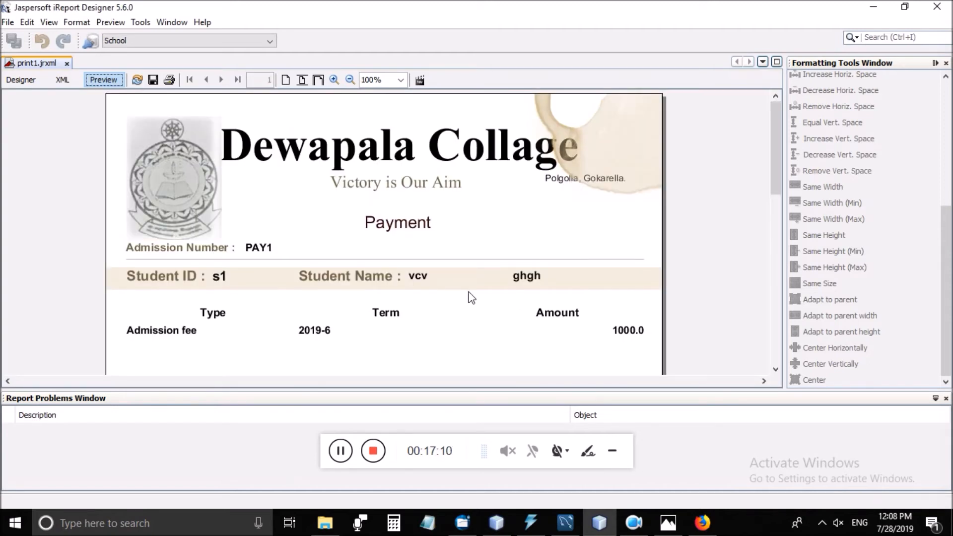
{"action": "scroll", "coordinate": [472, 298], "scroll_direction": "down", "scroll_amount": 3}
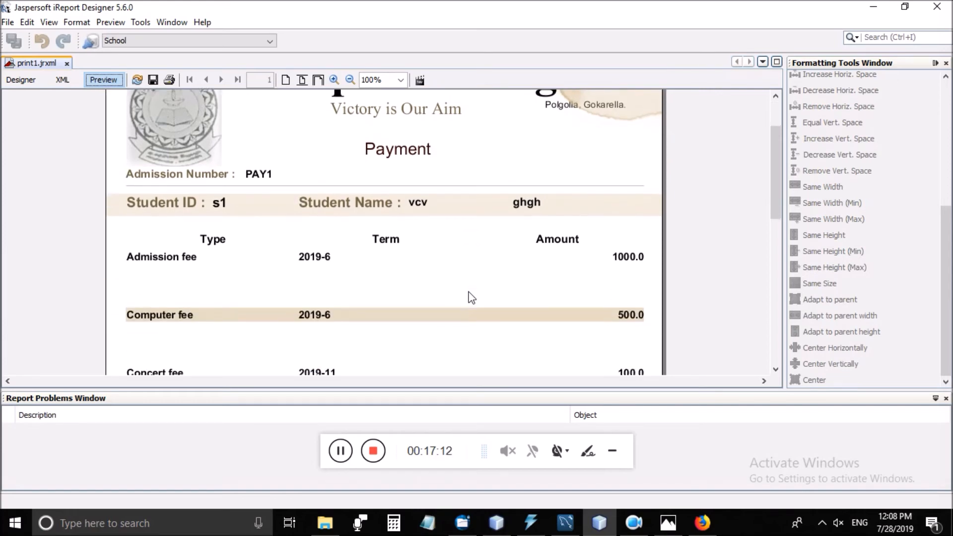
{"action": "scroll", "coordinate": [472, 298], "scroll_direction": "down", "scroll_amount": 2}
{"action": "scroll", "coordinate": [472, 297], "scroll_direction": "down", "scroll_amount": 2}
{"action": "scroll", "coordinate": [471, 298], "scroll_direction": "down", "scroll_amount": 8}
{"action": "scroll", "coordinate": [472, 298], "scroll_direction": "down", "scroll_amount": 4}
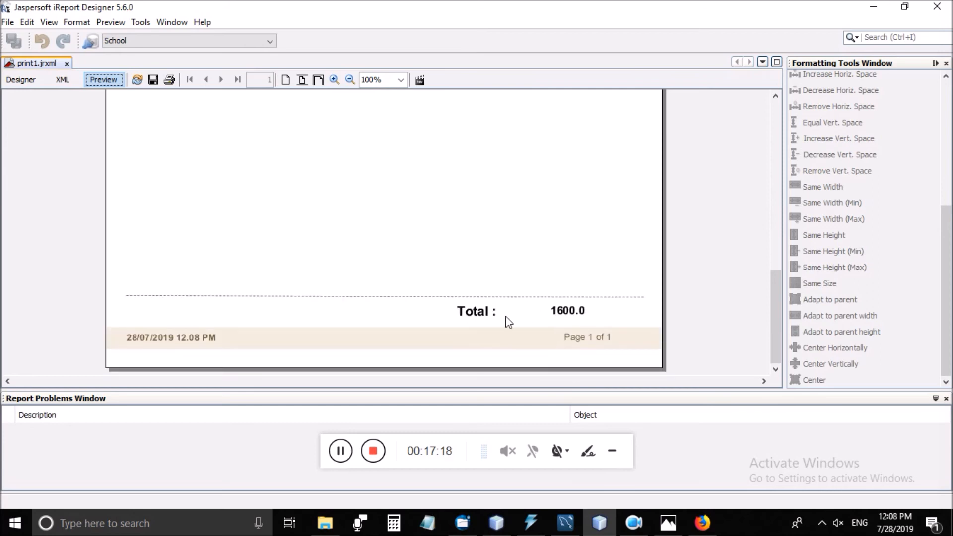
{"action": "scroll", "coordinate": [616, 305], "scroll_direction": "up", "scroll_amount": 12}
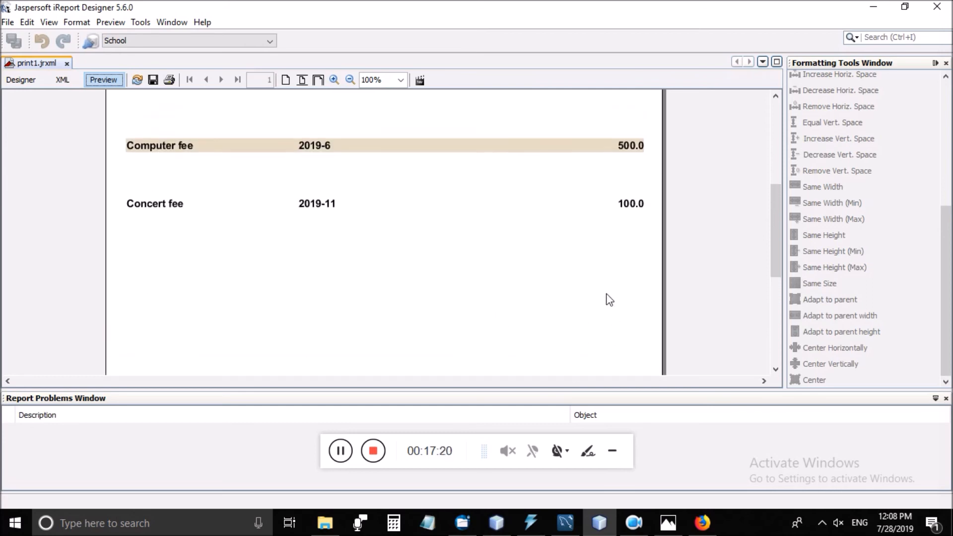
{"action": "scroll", "coordinate": [610, 300], "scroll_direction": "up", "scroll_amount": 4}
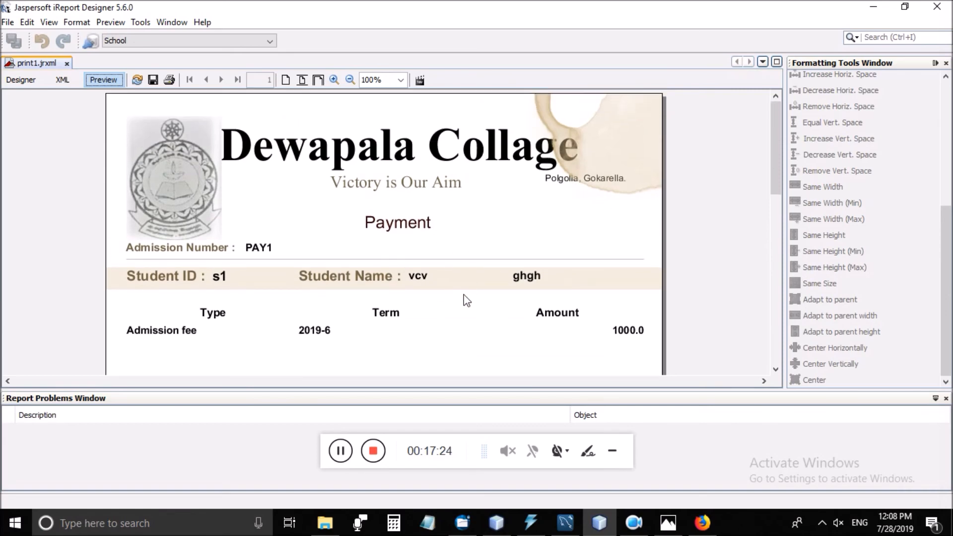
{"action": "left_click", "coordinate": [373, 451]}
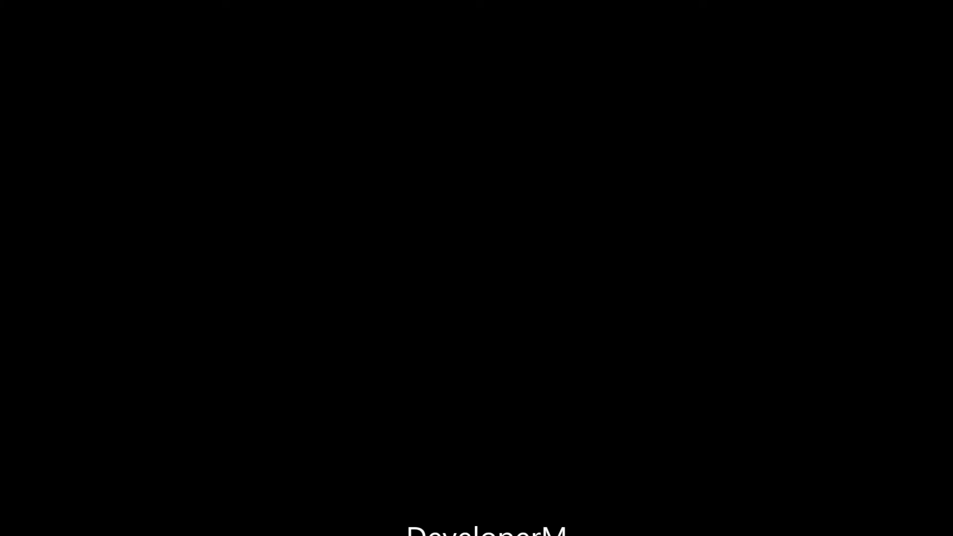